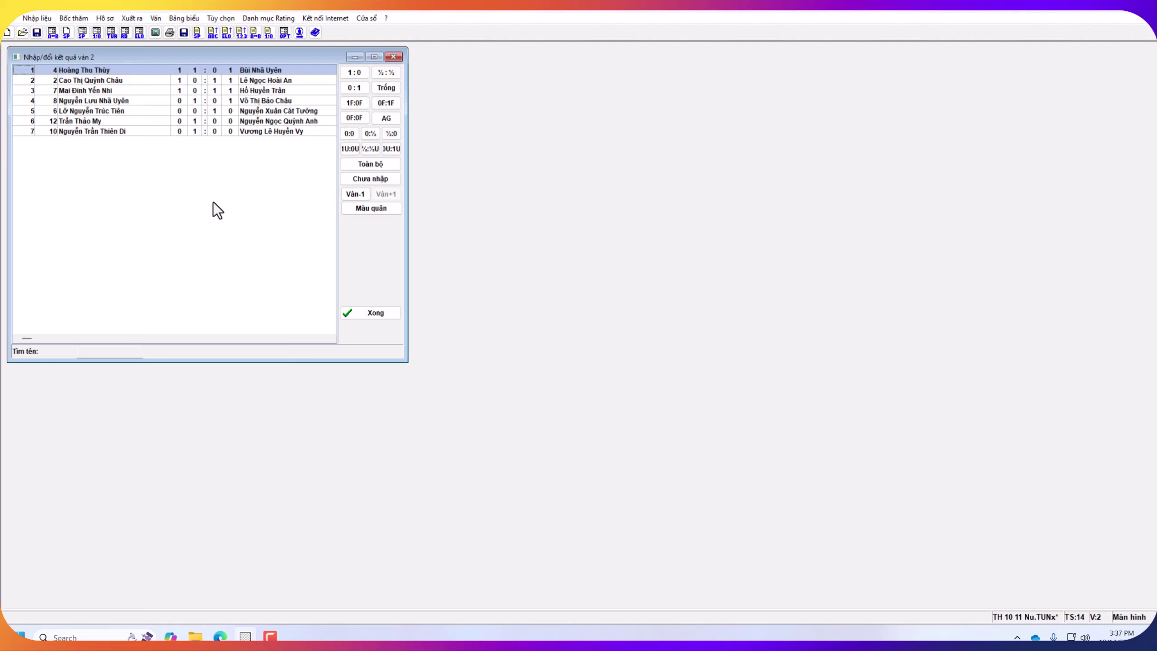
# Step: Review the round 2 results and look at the round 3 pairing window, closing both without making a draw
pyautogui.click(309, 131)
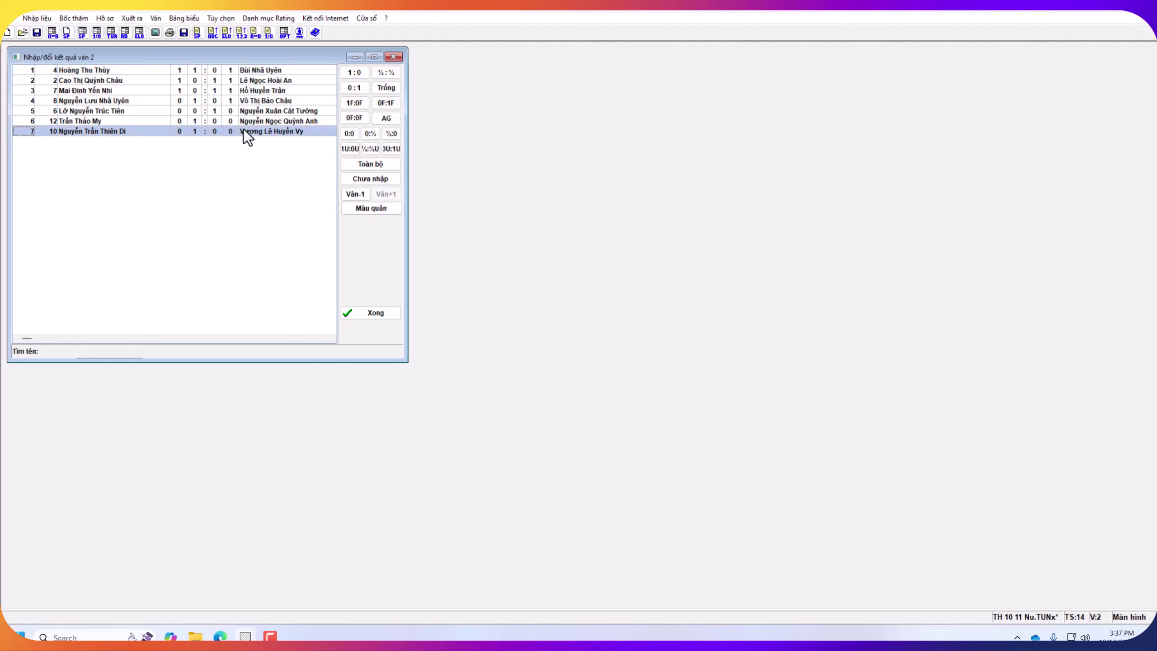
pyautogui.click(372, 314)
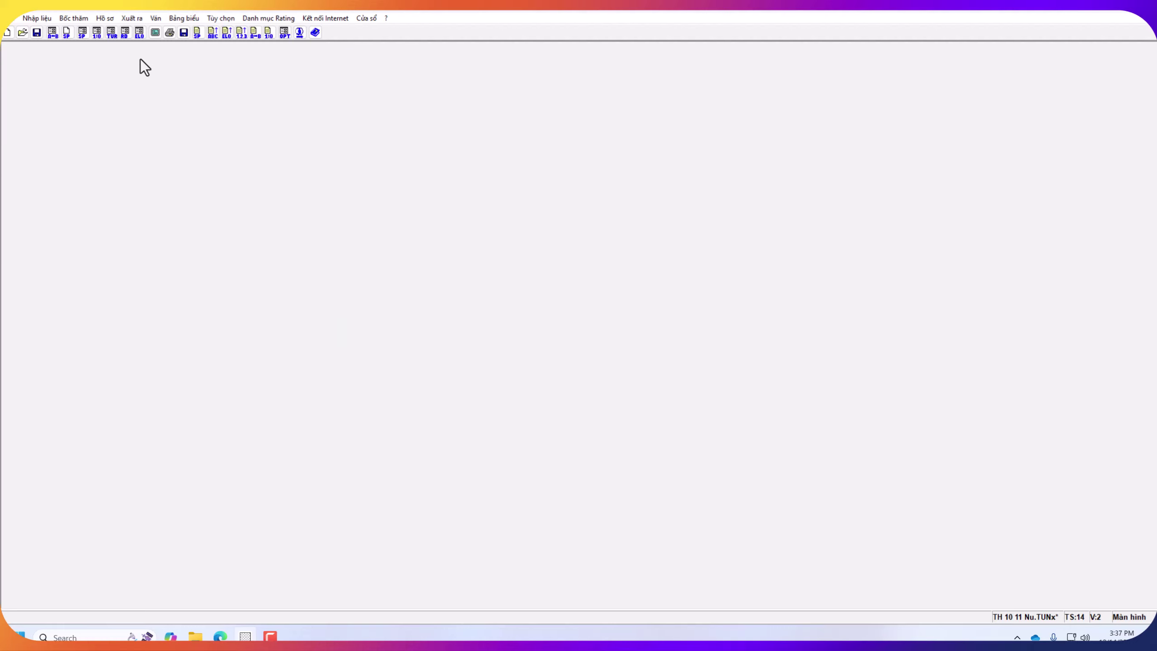
pyautogui.click(77, 20)
pyautogui.click(99, 32)
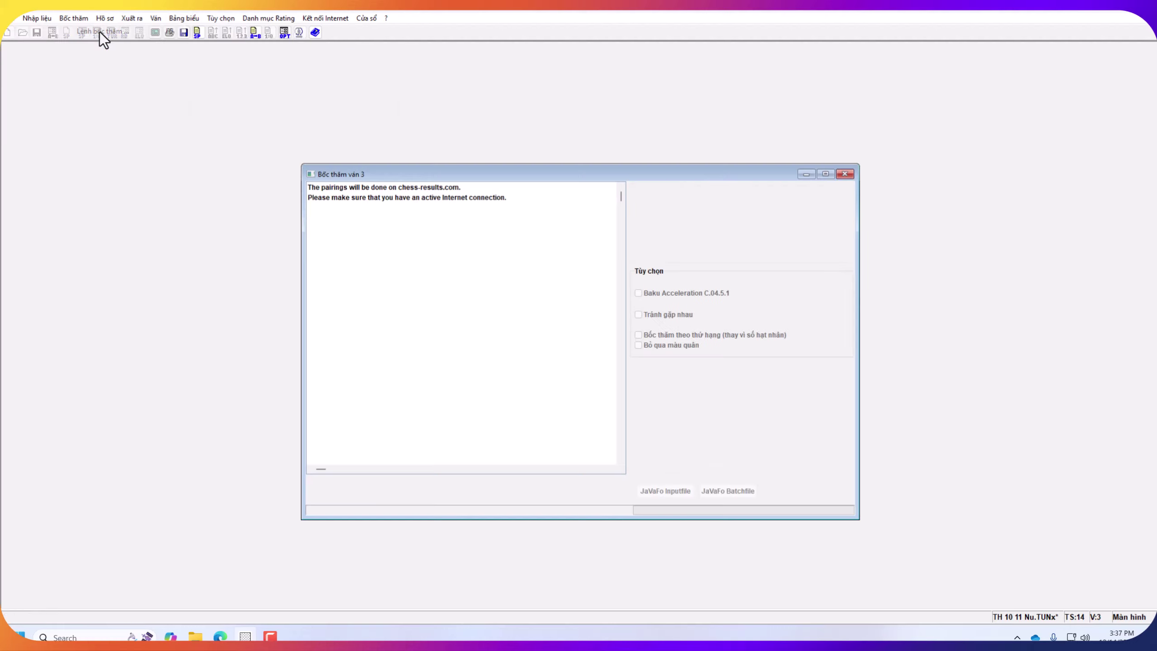
pyautogui.click(844, 173)
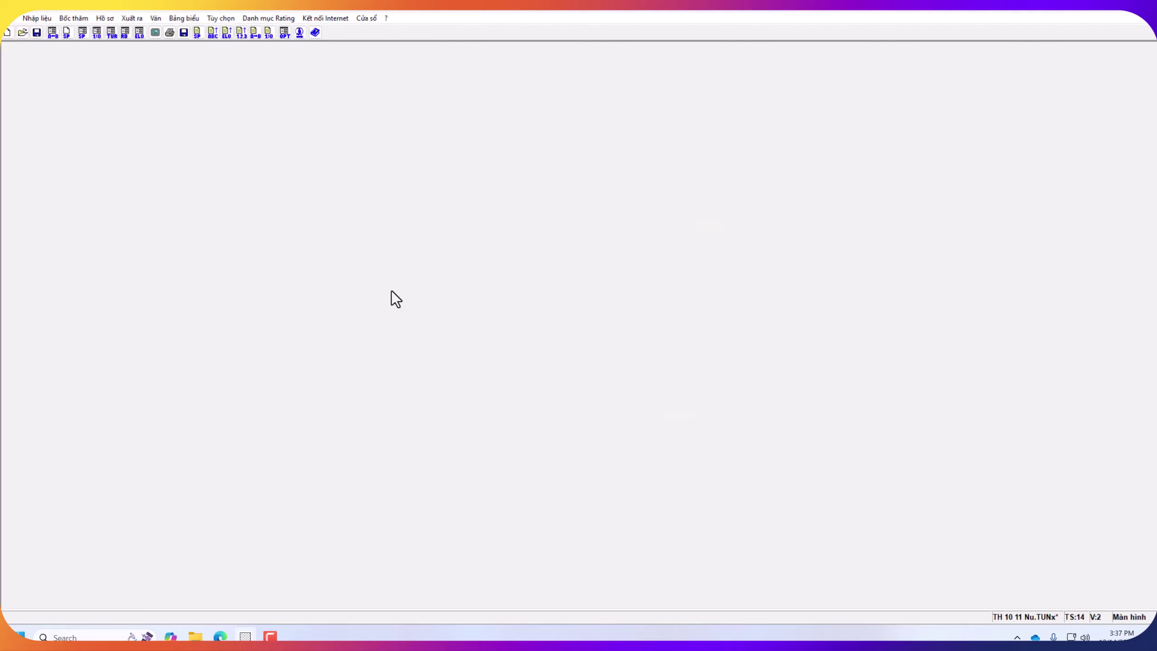
# Step: In the withdrawn players list, exclude player number 14 from the pairings of all remaining rounds, 3 to 7
pyautogui.click(78, 21)
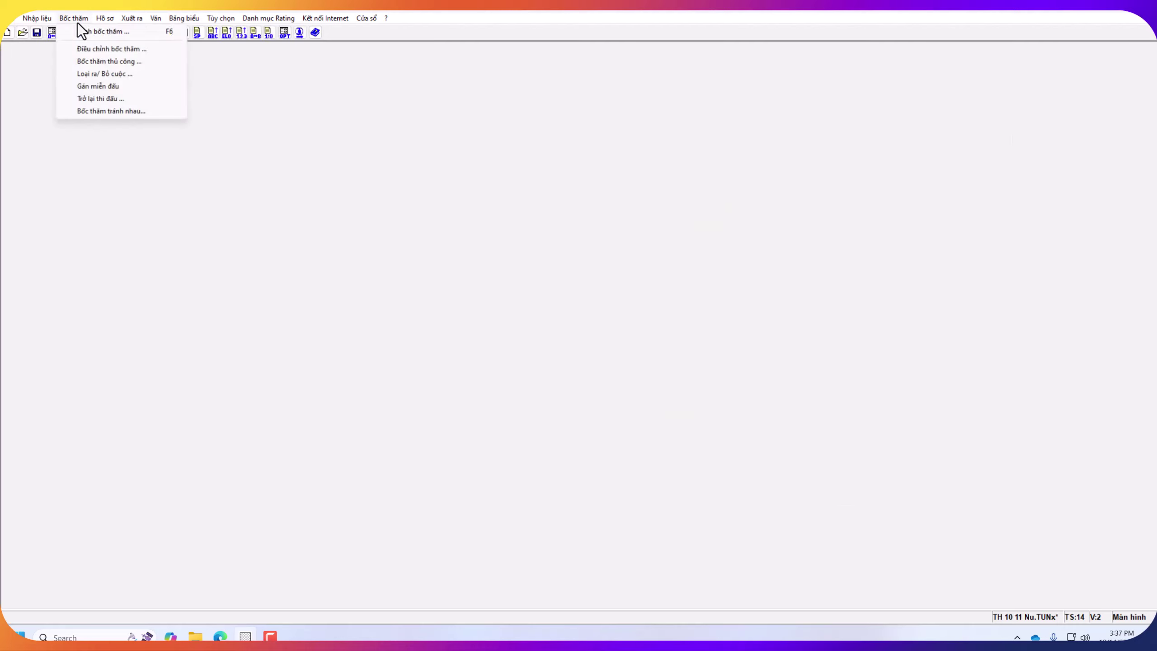
pyautogui.click(108, 76)
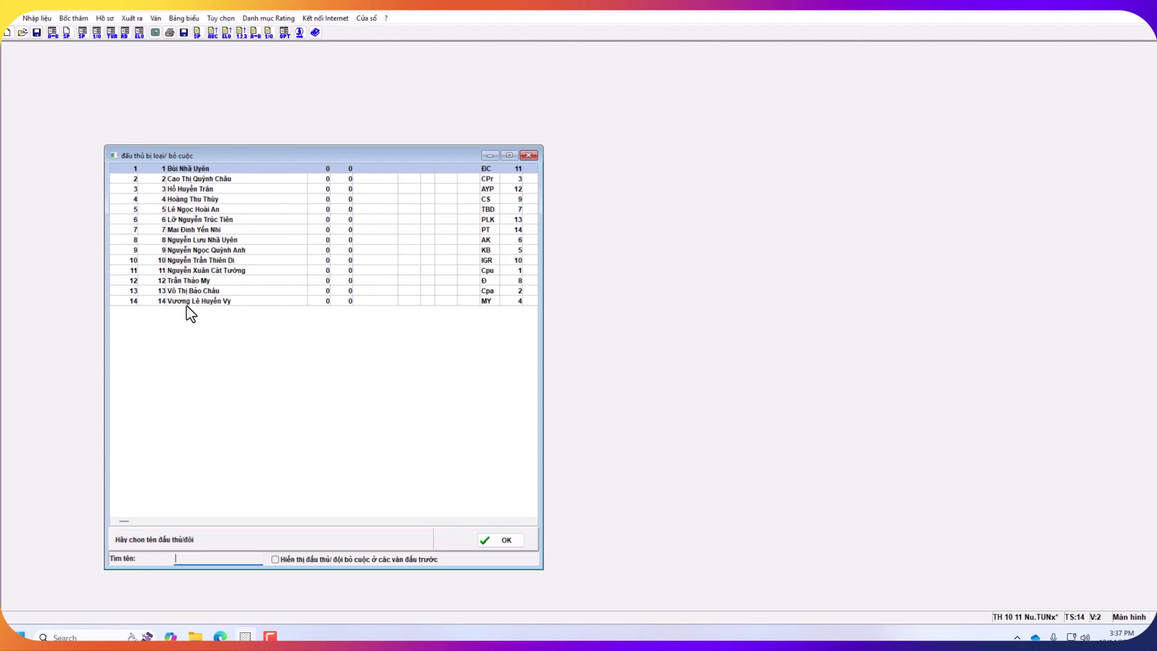
pyautogui.doubleClick(229, 302)
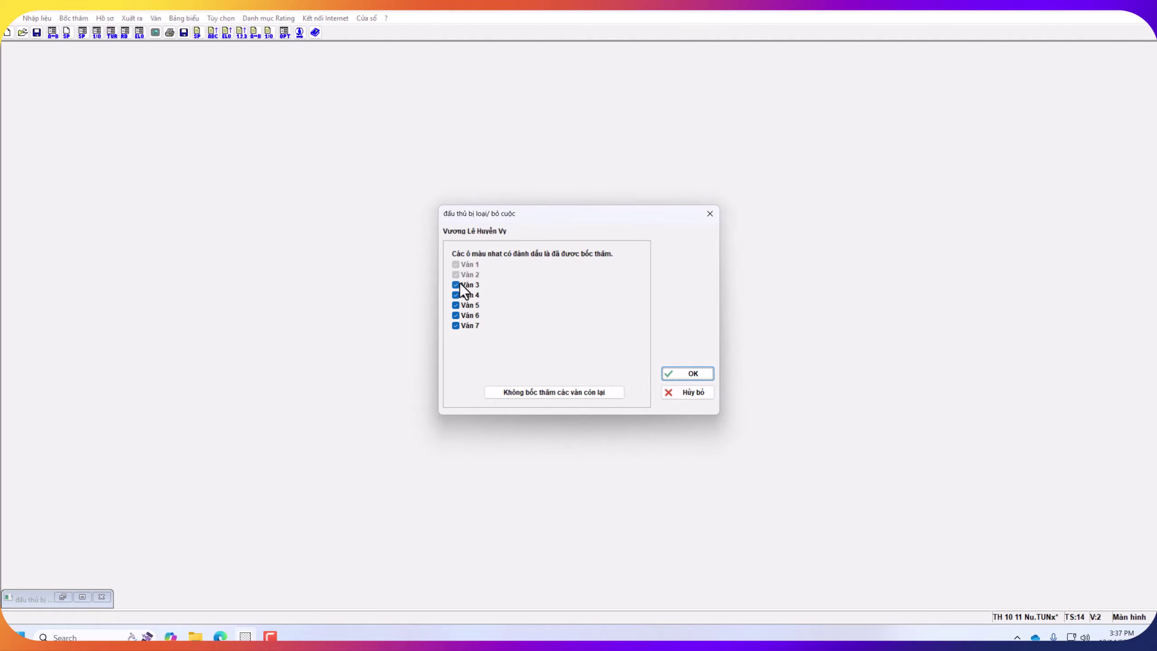
pyautogui.click(526, 395)
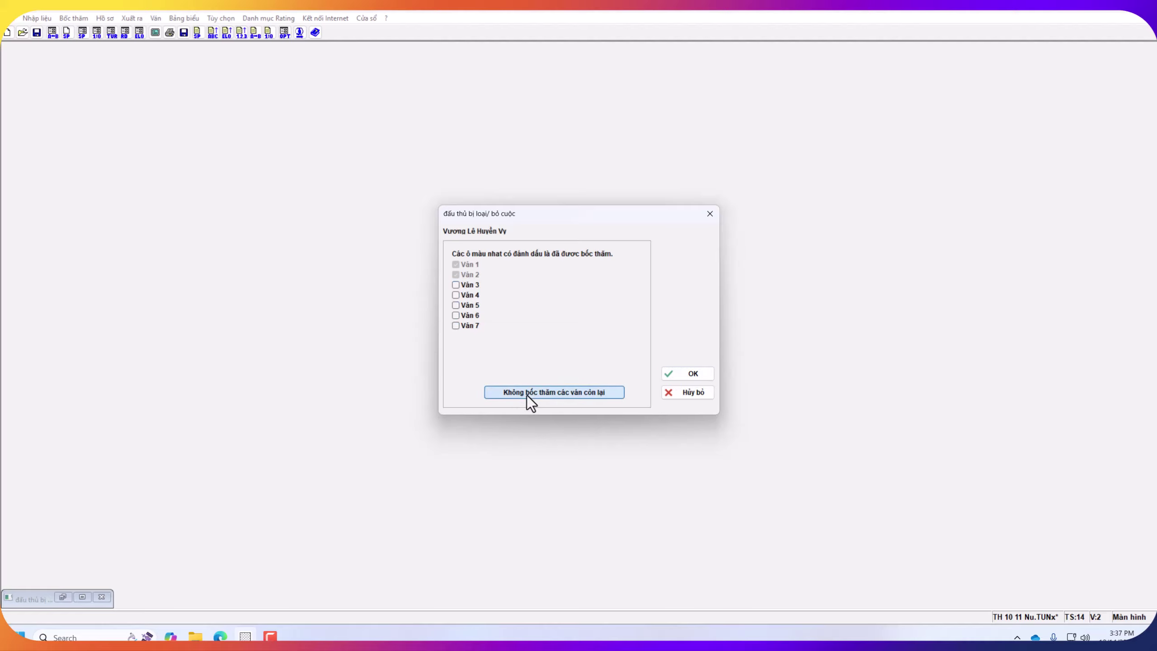
pyautogui.click(696, 377)
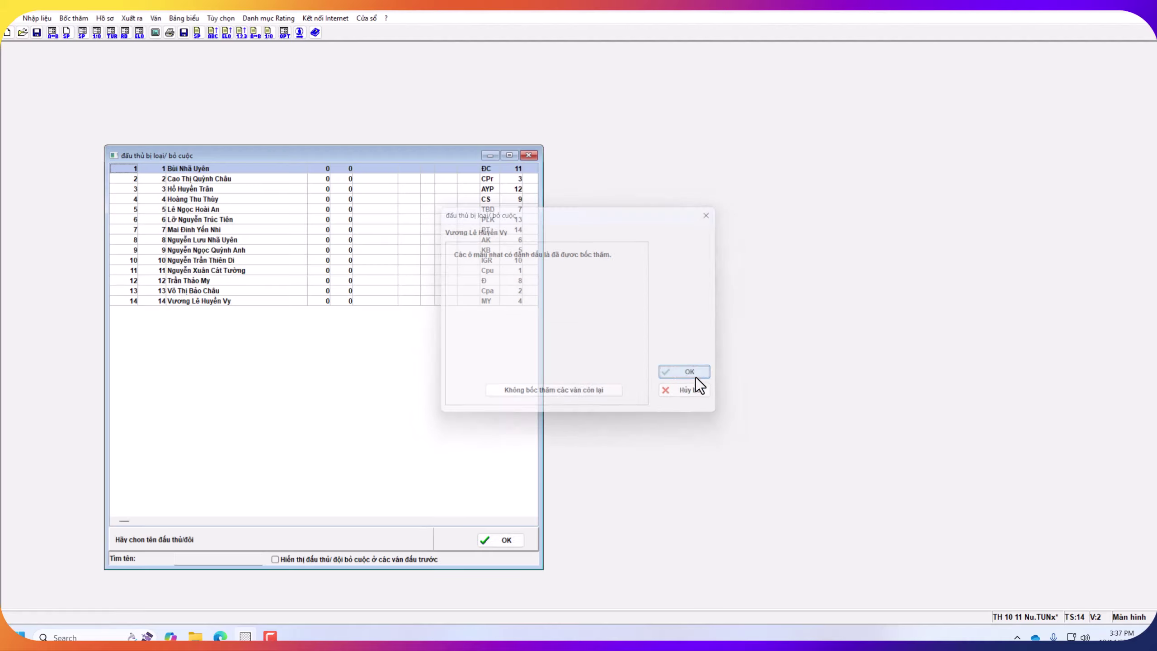
pyautogui.doubleClick(218, 301)
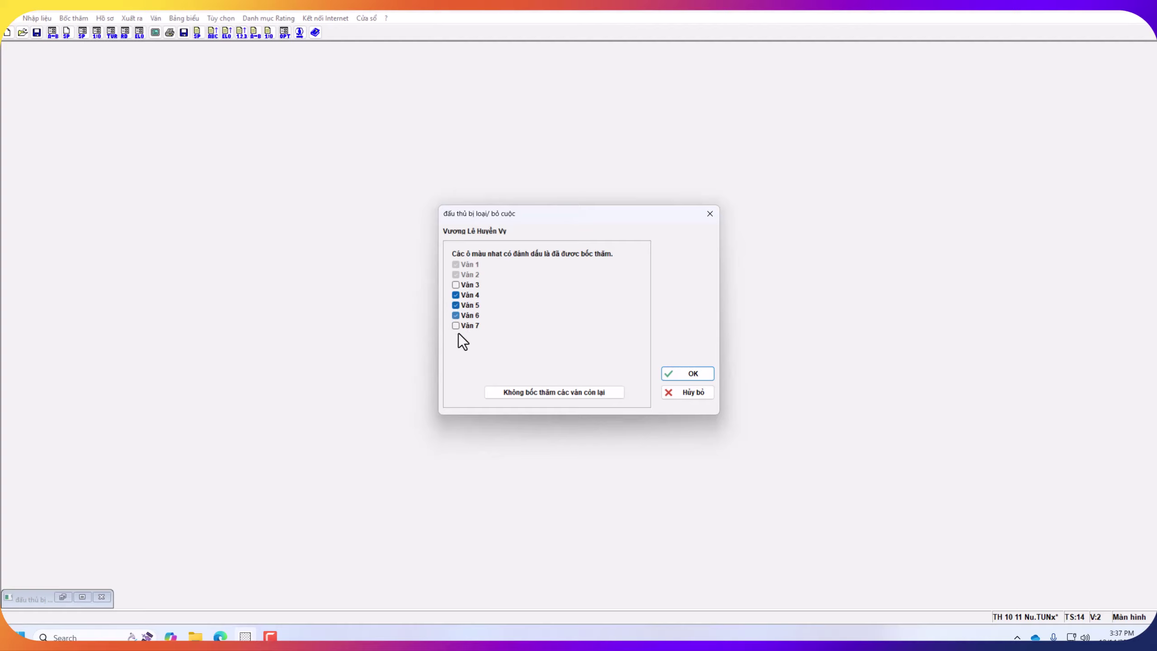
pyautogui.click(575, 393)
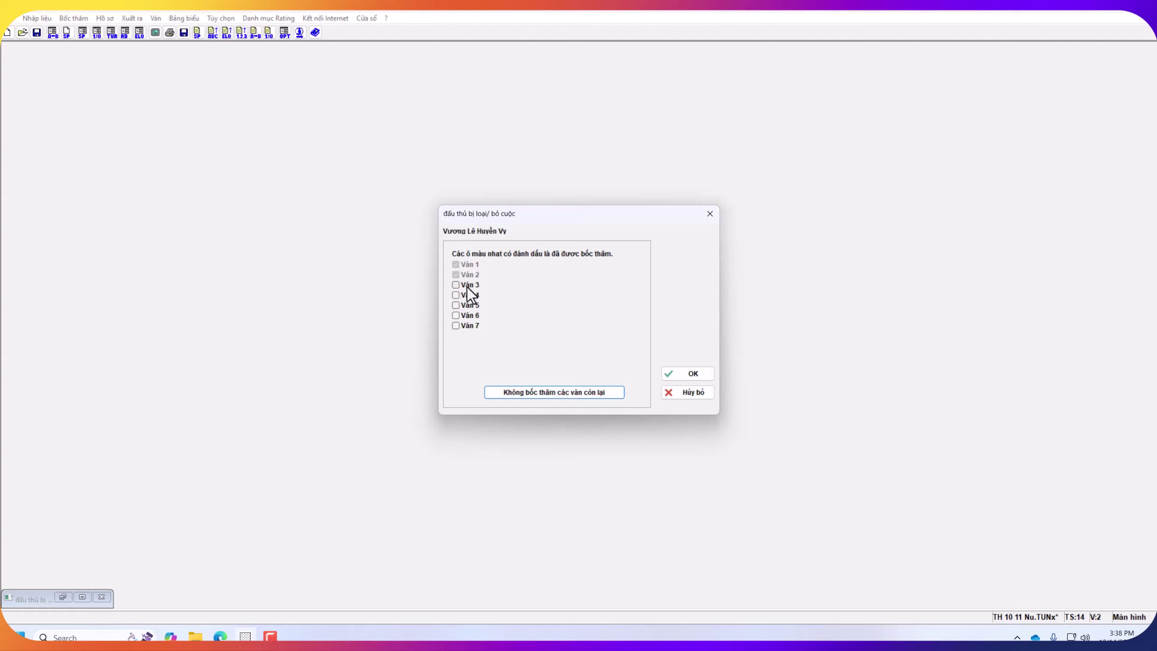
pyautogui.click(686, 376)
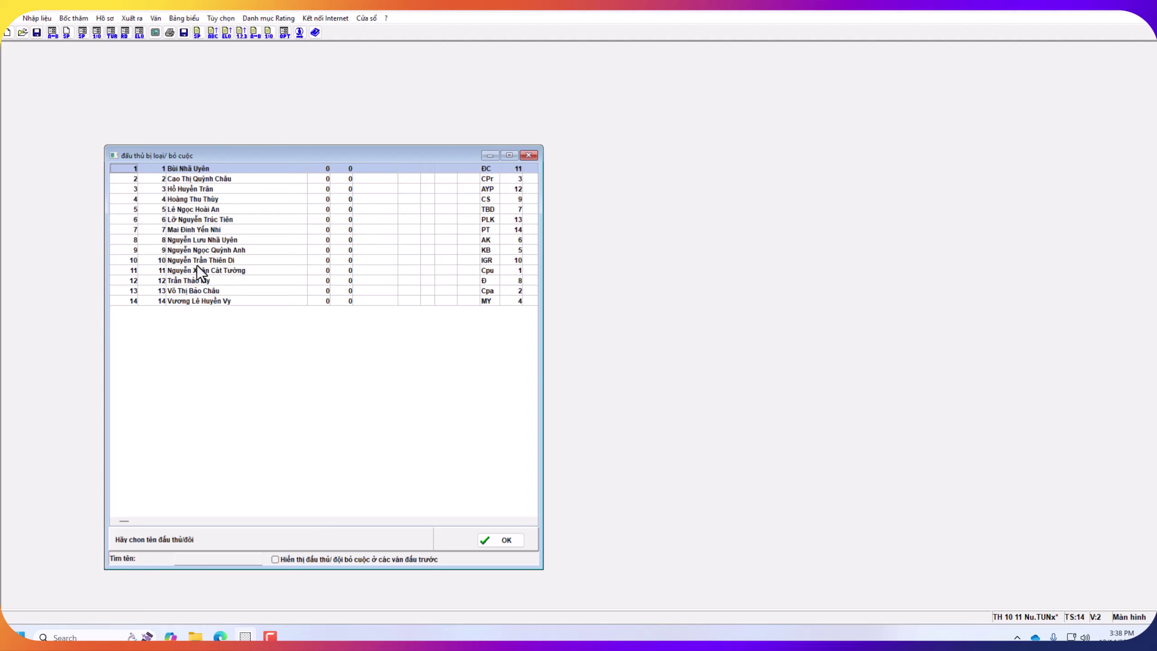
# Step: Check the round participation settings of players number 14 and 13 in the withdrawn players list
pyautogui.doubleClick(217, 303)
pyautogui.click(698, 377)
pyautogui.doubleClick(188, 289)
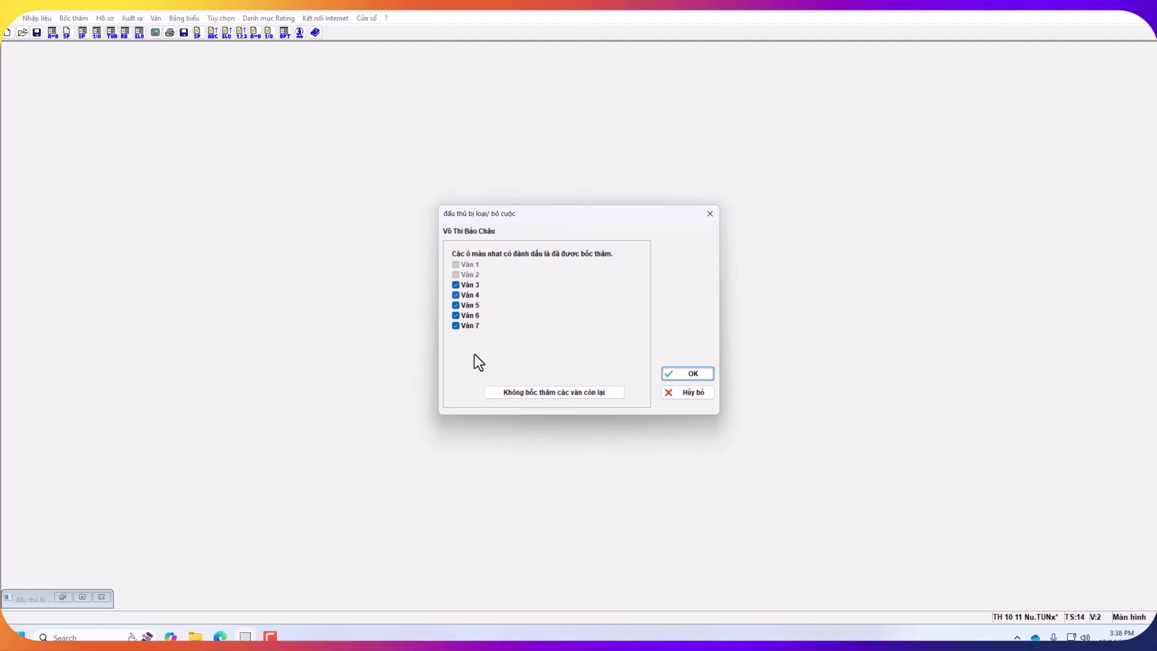
pyautogui.click(694, 395)
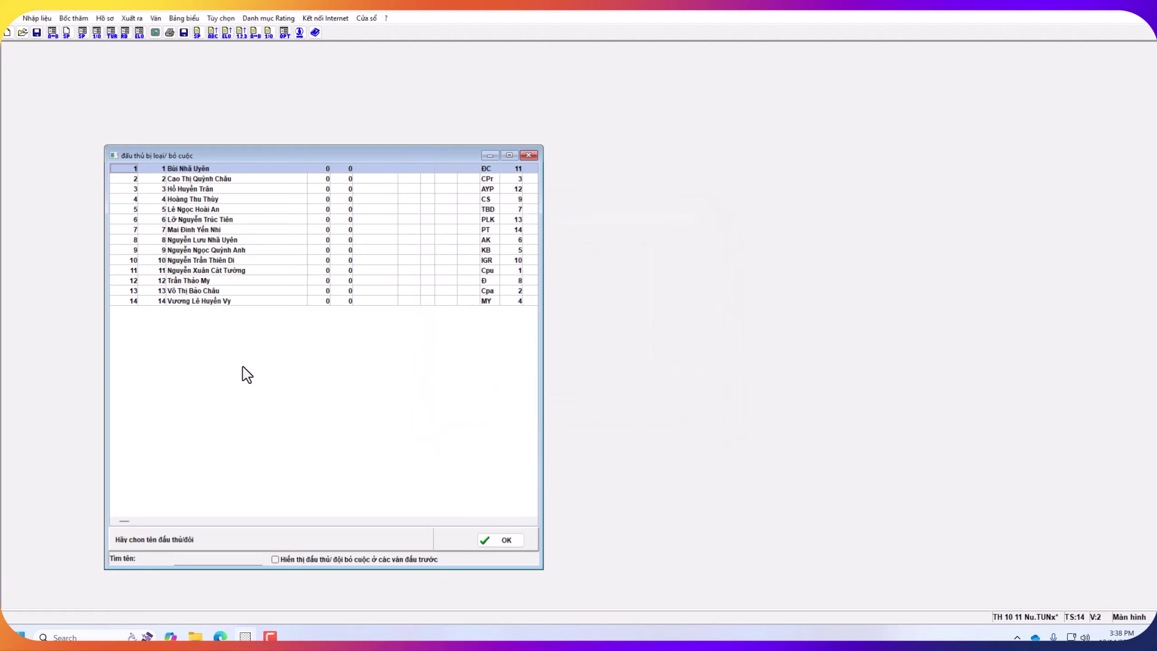
pyautogui.doubleClick(216, 302)
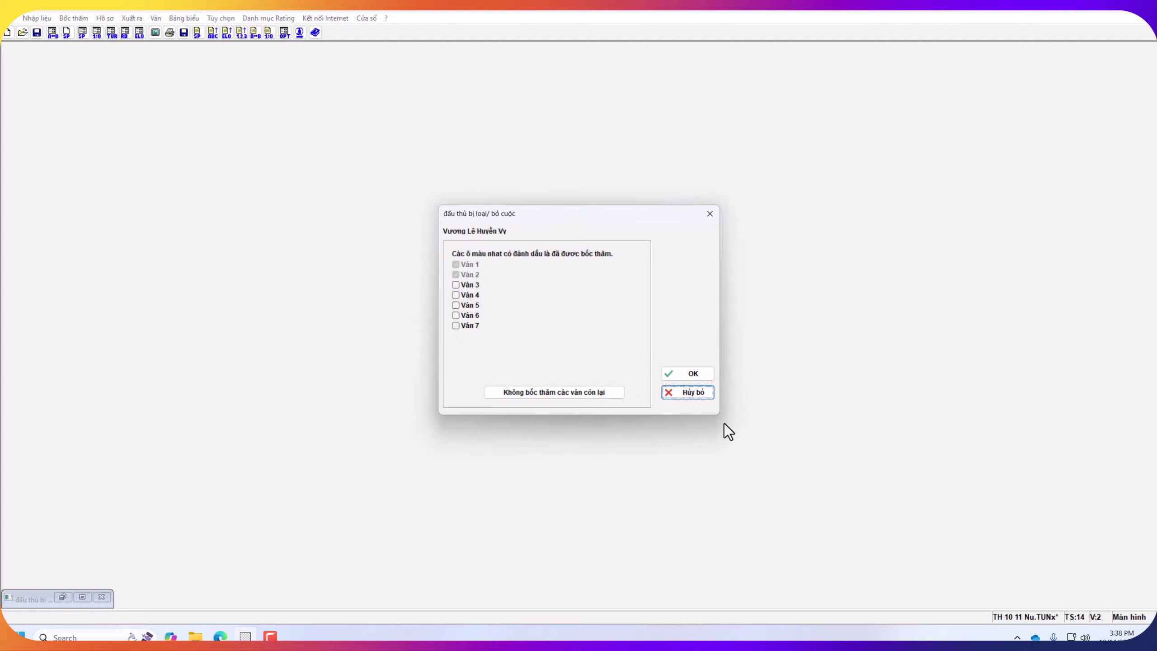
pyautogui.click(693, 393)
# Step: Try to exclude player number 13 from the round 3 pairing only
pyautogui.doubleClick(189, 289)
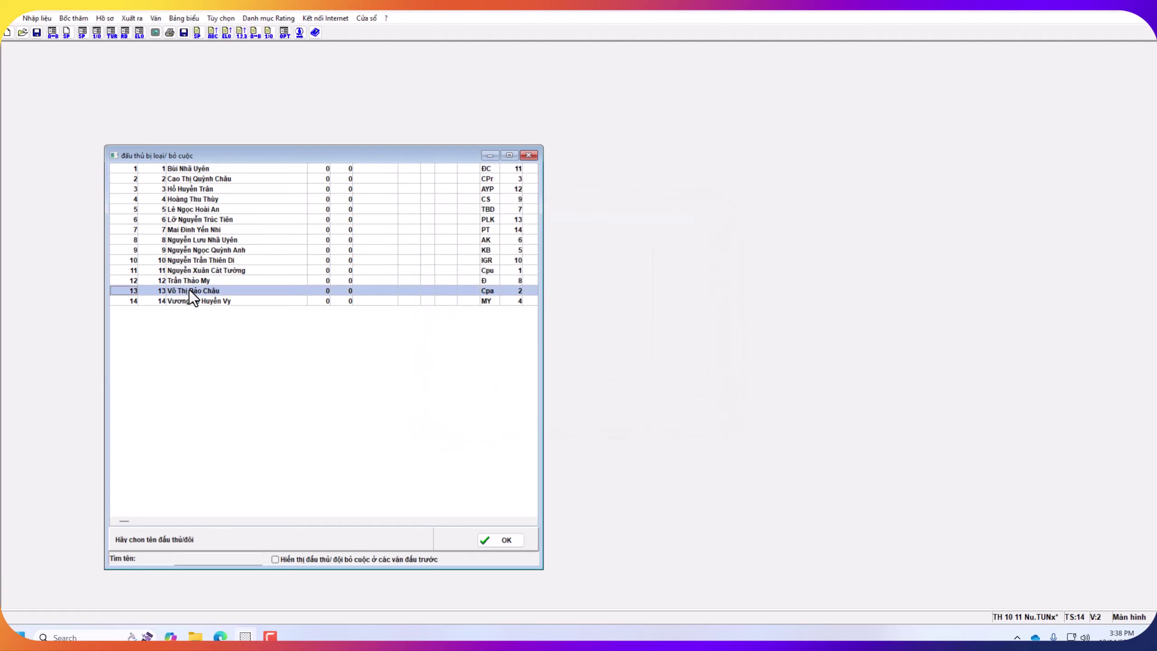
pyautogui.click(471, 286)
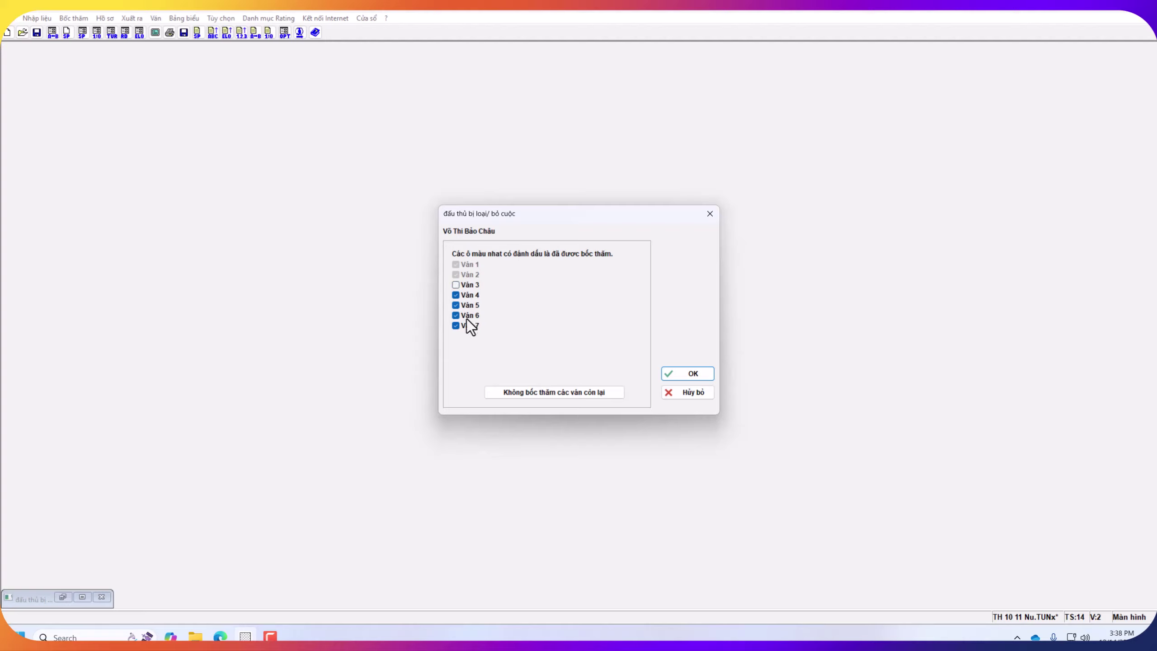
pyautogui.click(676, 375)
# Step: Check the round participation settings of players number 12, 11 and 1, and close the withdrawn players list
pyautogui.doubleClick(201, 282)
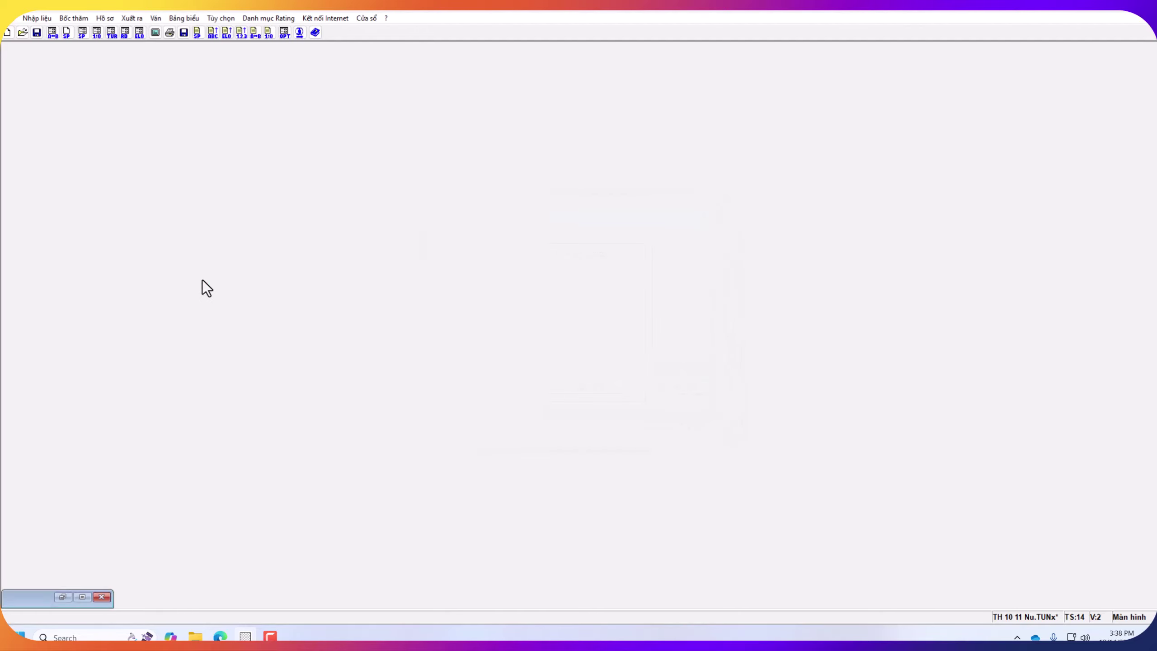
pyautogui.click(699, 375)
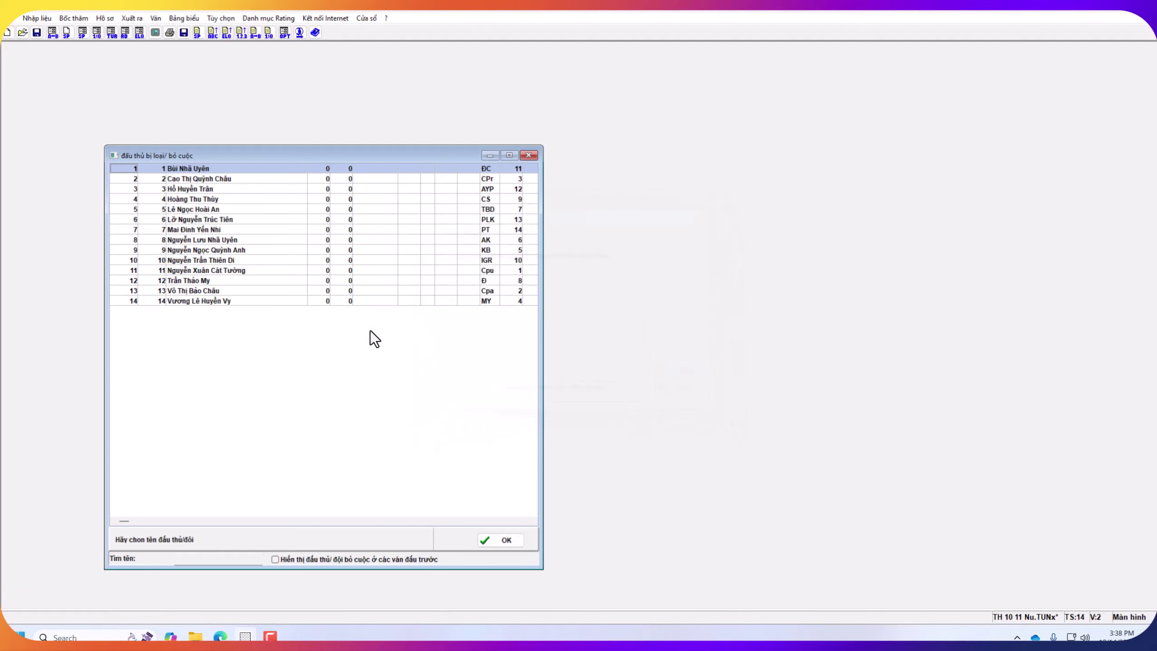
pyautogui.doubleClick(221, 271)
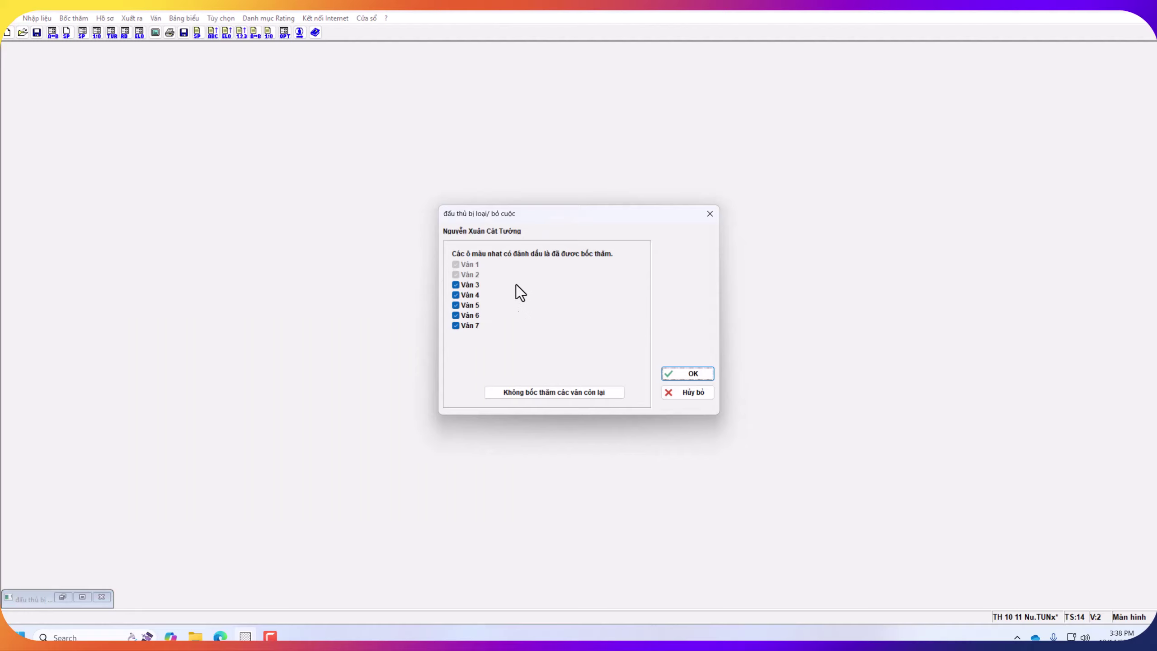
pyautogui.click(692, 375)
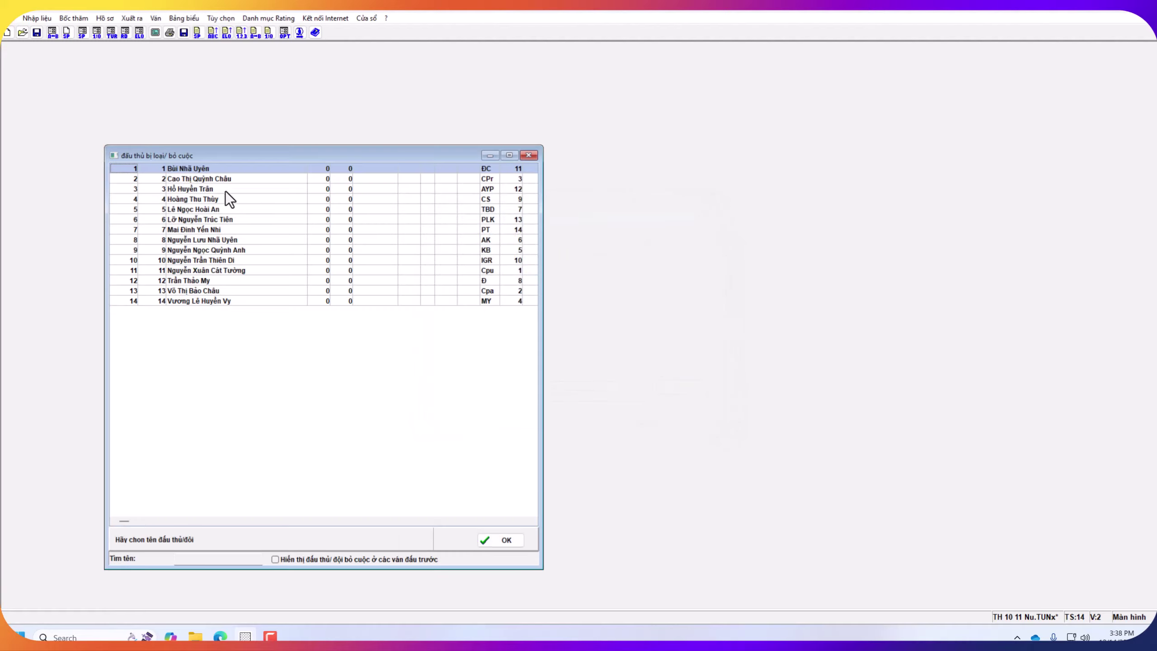
pyautogui.doubleClick(204, 171)
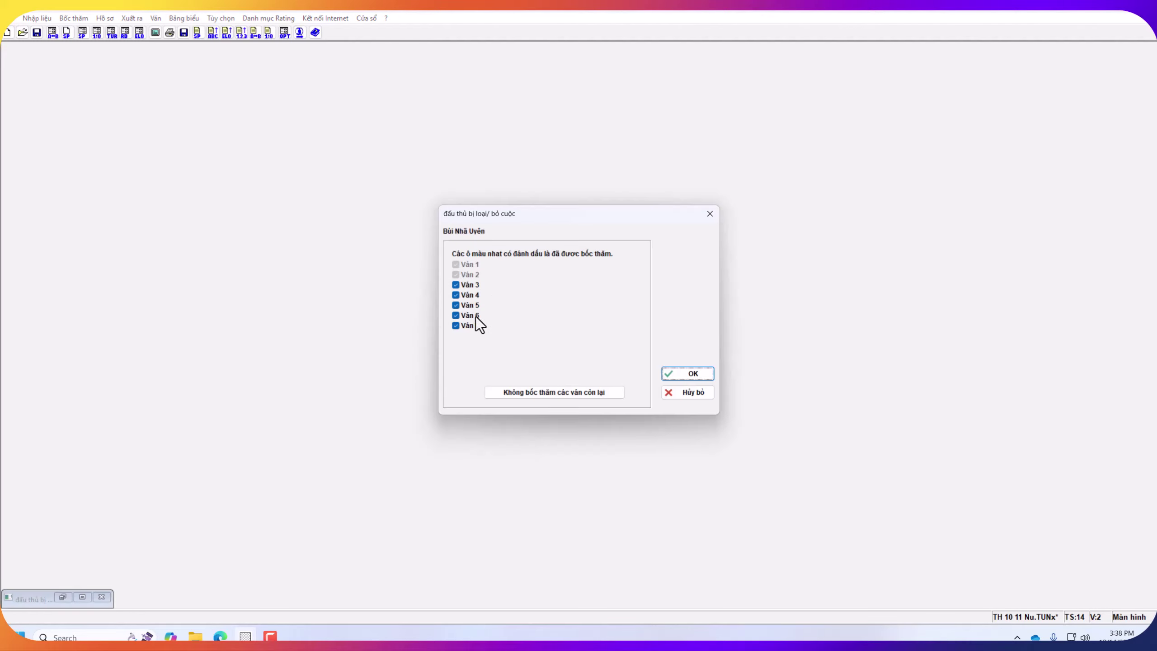
pyautogui.click(680, 374)
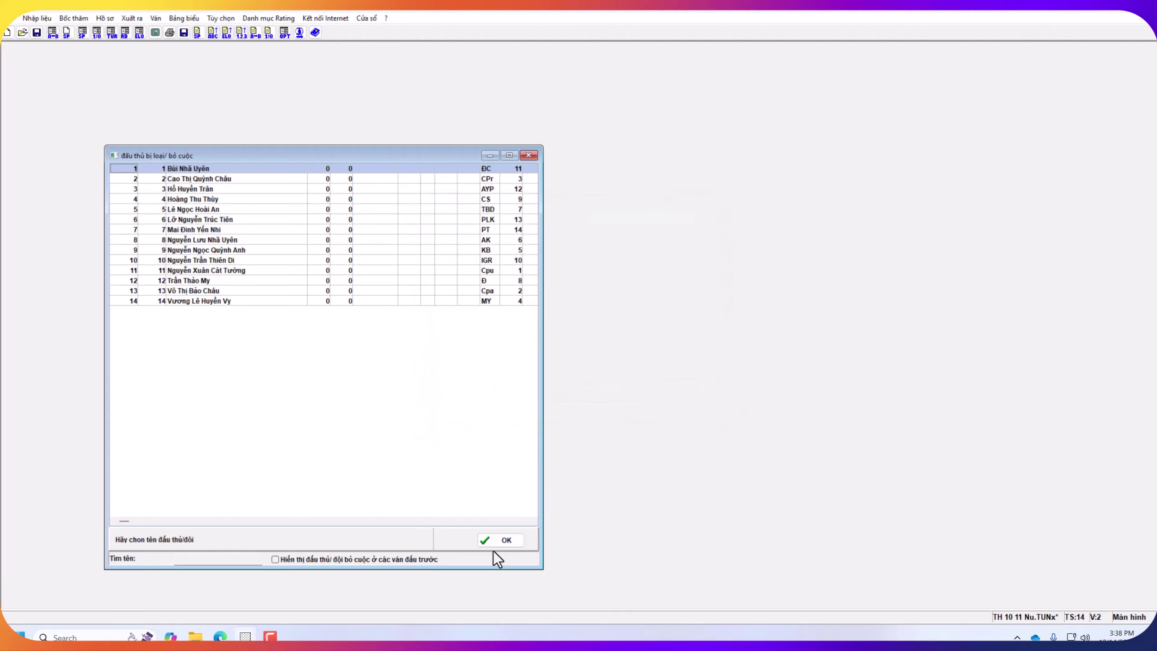
pyautogui.click(503, 543)
# Step: With the round 3 pairing window open, try to exclude player number 1 from round 3, and cancel the pairing
pyautogui.click(75, 18)
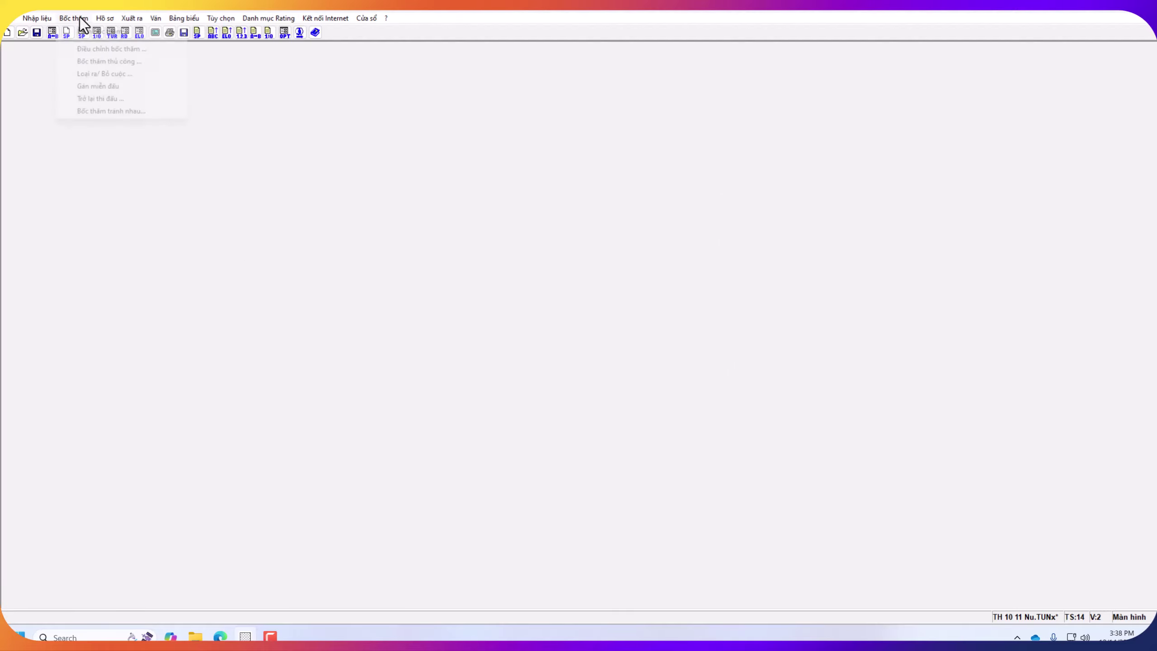
pyautogui.click(101, 32)
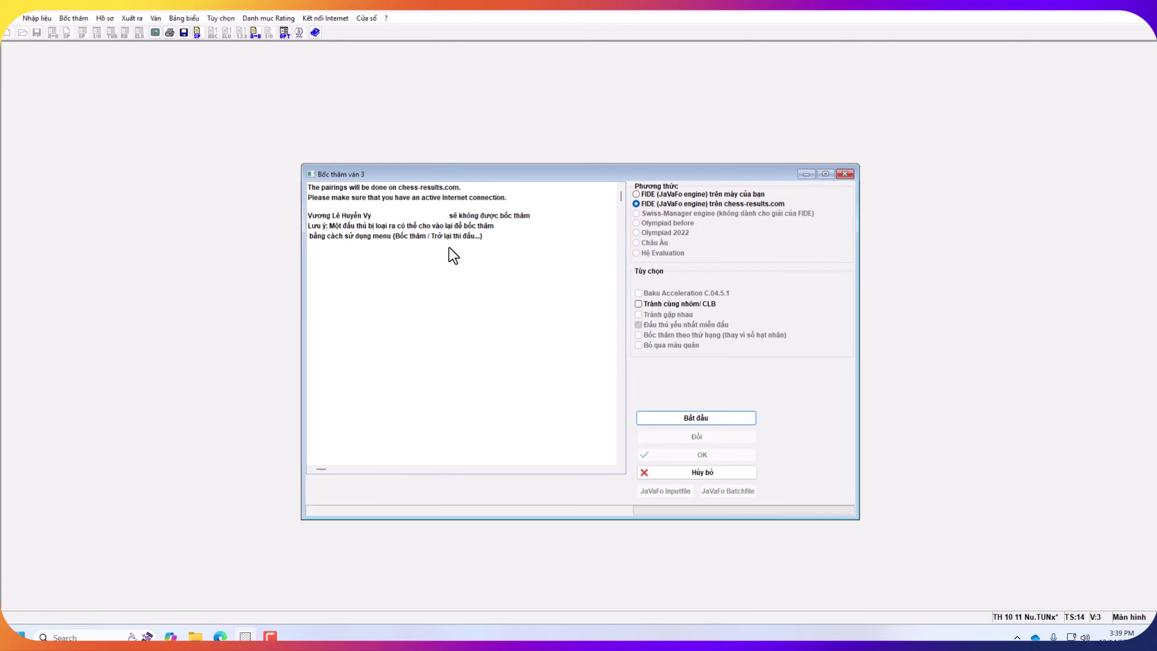
pyautogui.click(72, 20)
pyautogui.click(99, 74)
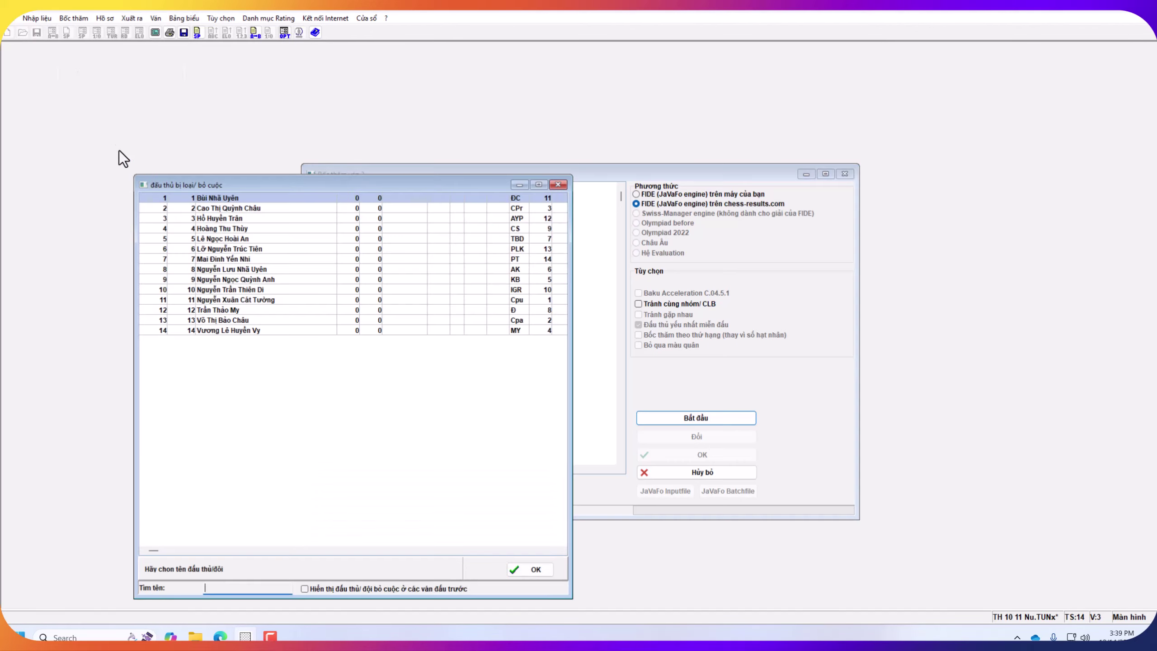
pyautogui.doubleClick(232, 199)
pyautogui.click(455, 285)
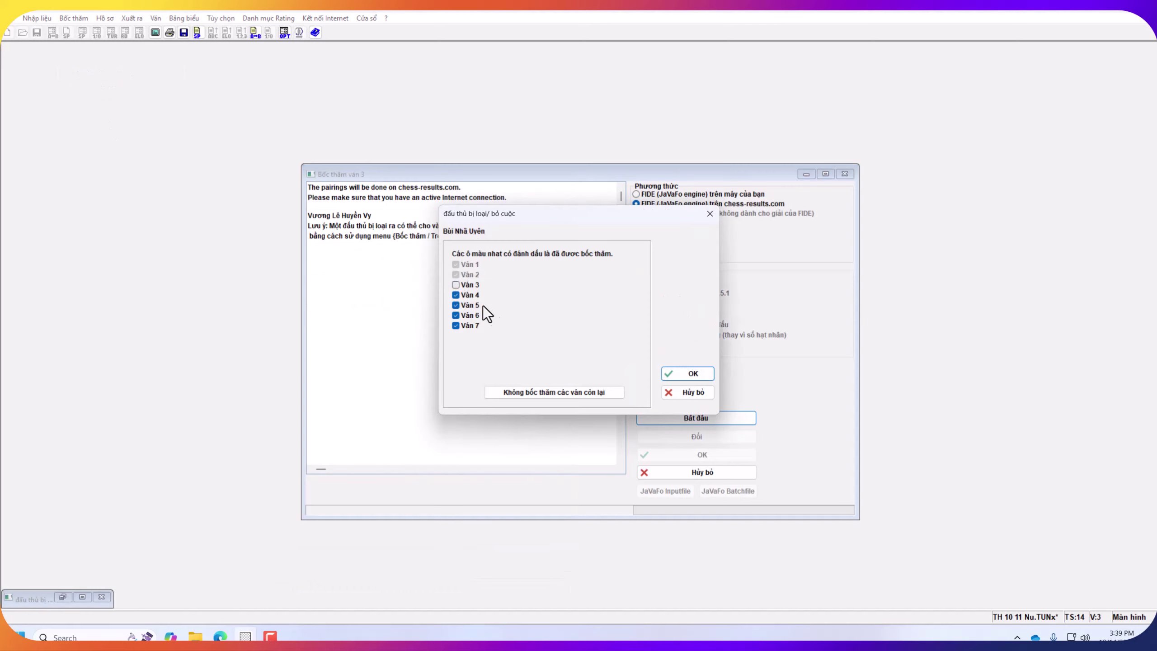
pyautogui.click(699, 373)
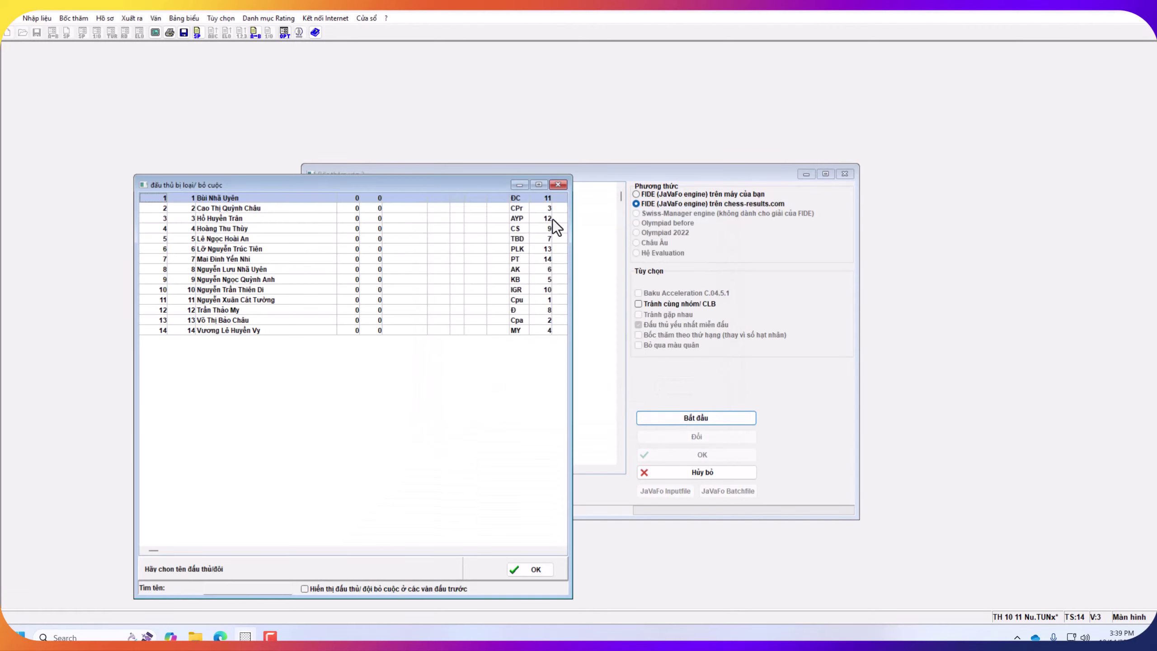
pyautogui.click(554, 184)
pyautogui.click(695, 474)
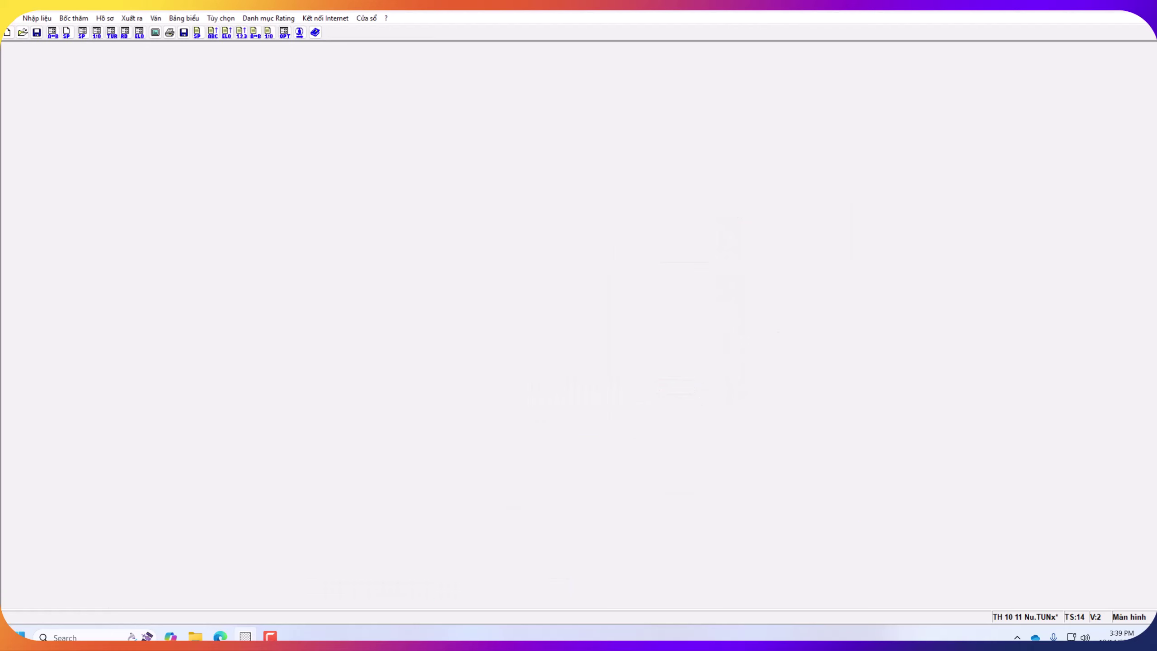
# Step: Check which players are left out of the round 3 pairing, and cancel it without drawing
pyautogui.click(72, 16)
pyautogui.click(91, 29)
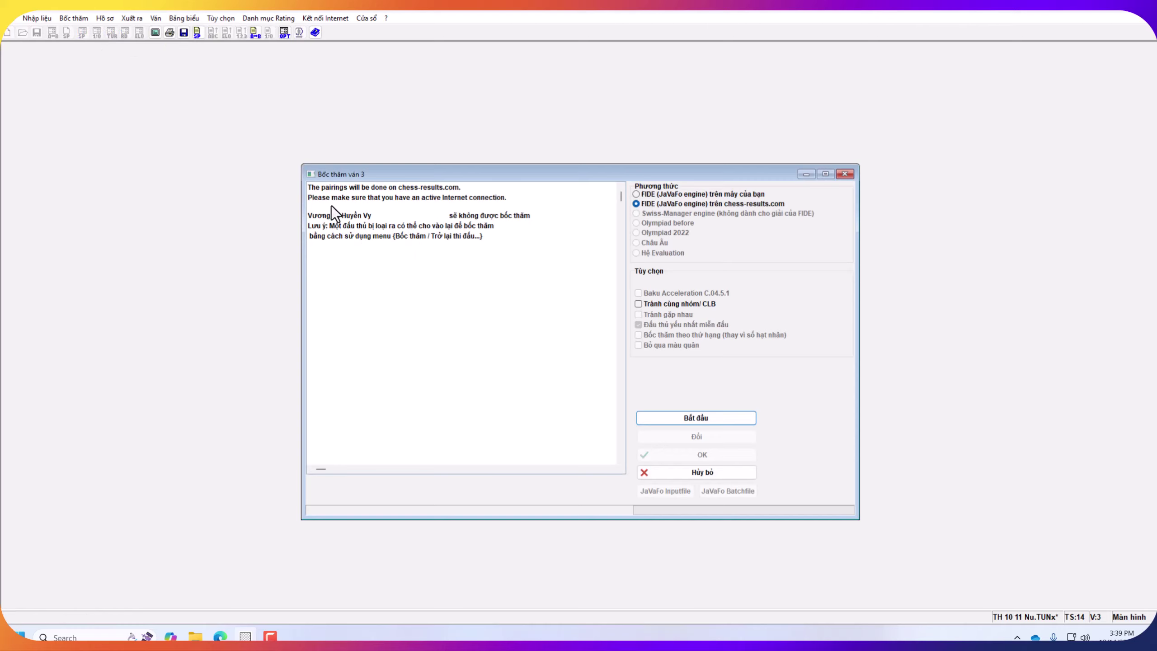
pyautogui.click(732, 476)
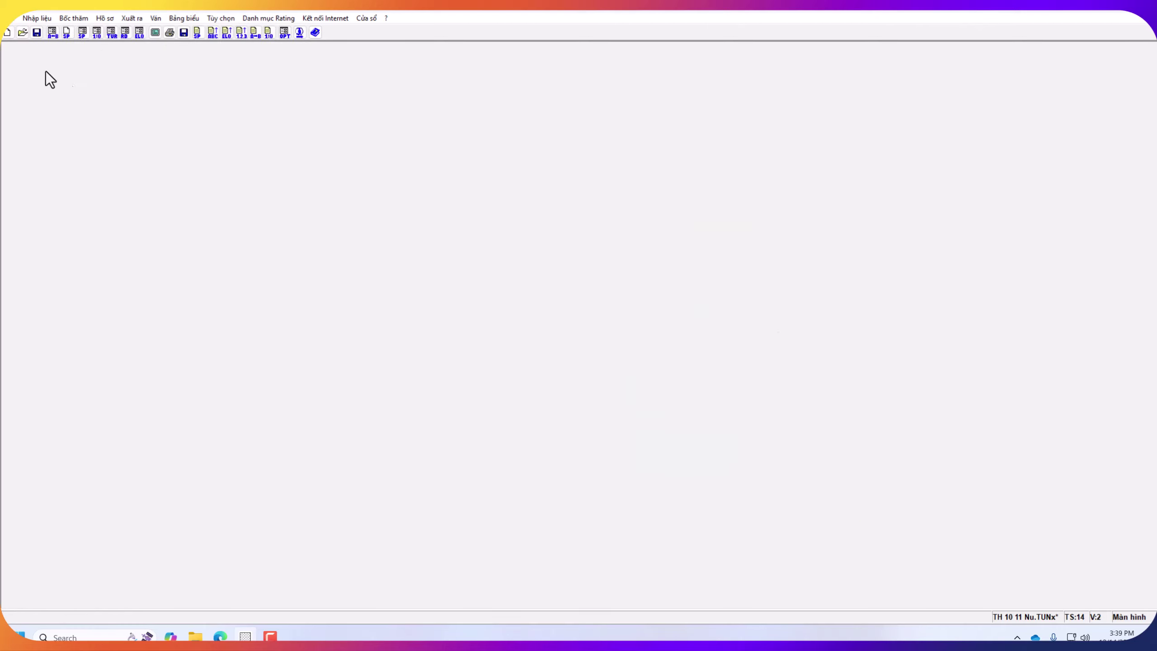
# Step: Check the round participation settings of players number 1, 14 and 11, and close the withdrawn players list
pyautogui.click(74, 19)
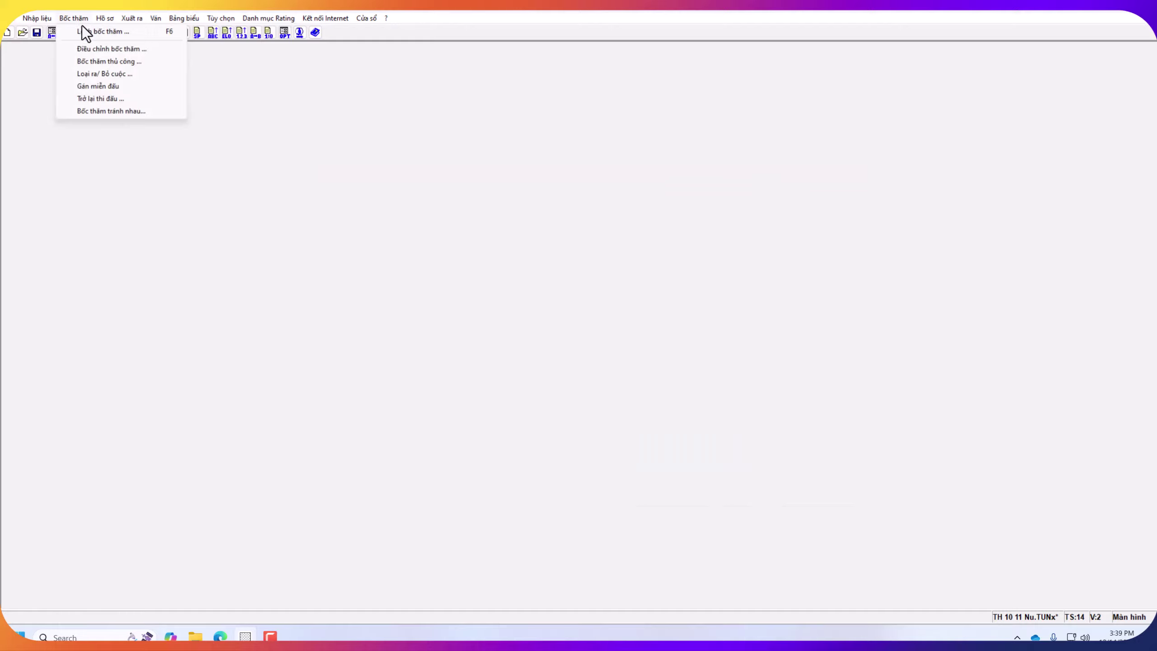
pyautogui.click(113, 76)
pyautogui.doubleClick(266, 227)
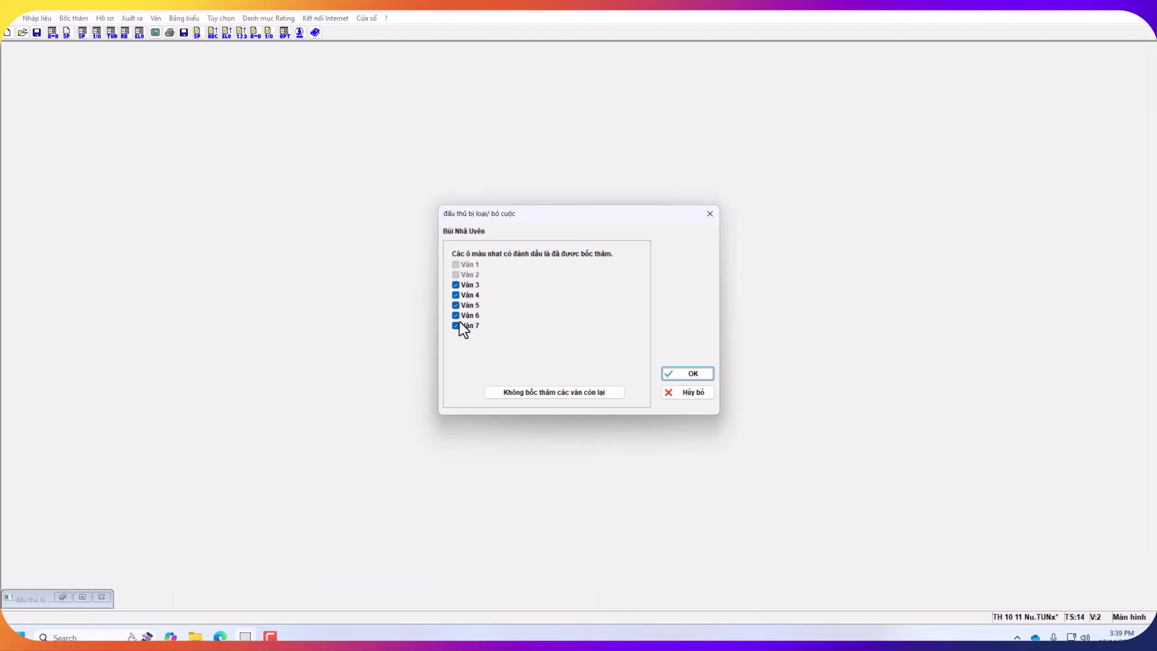
pyautogui.click(688, 374)
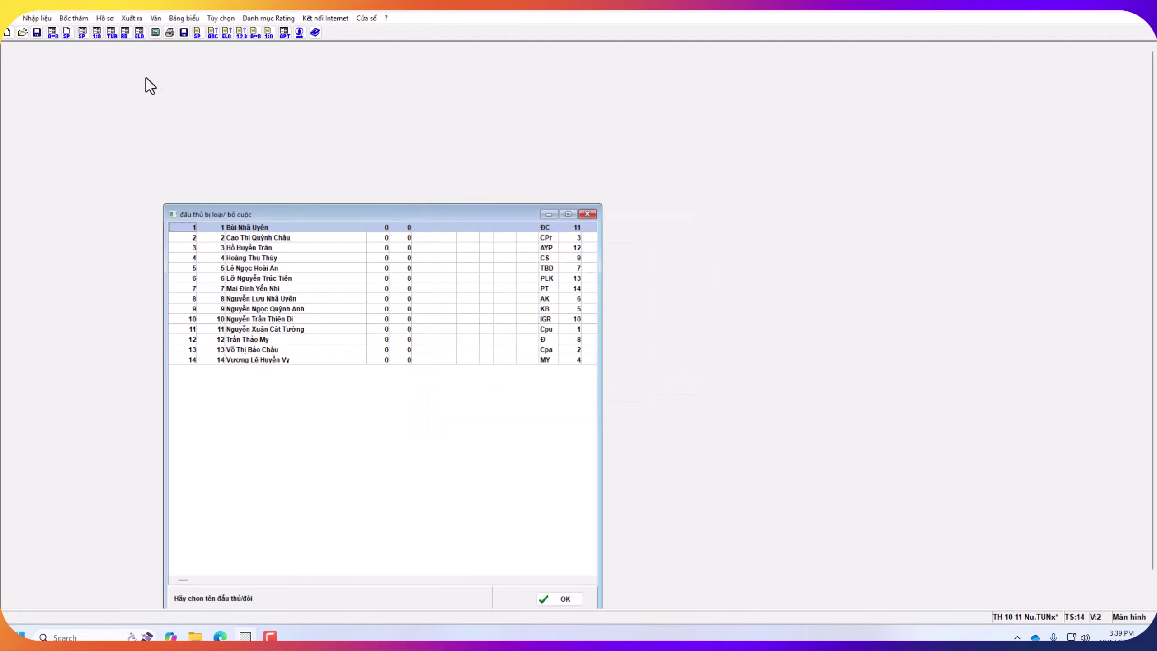
pyautogui.doubleClick(266, 360)
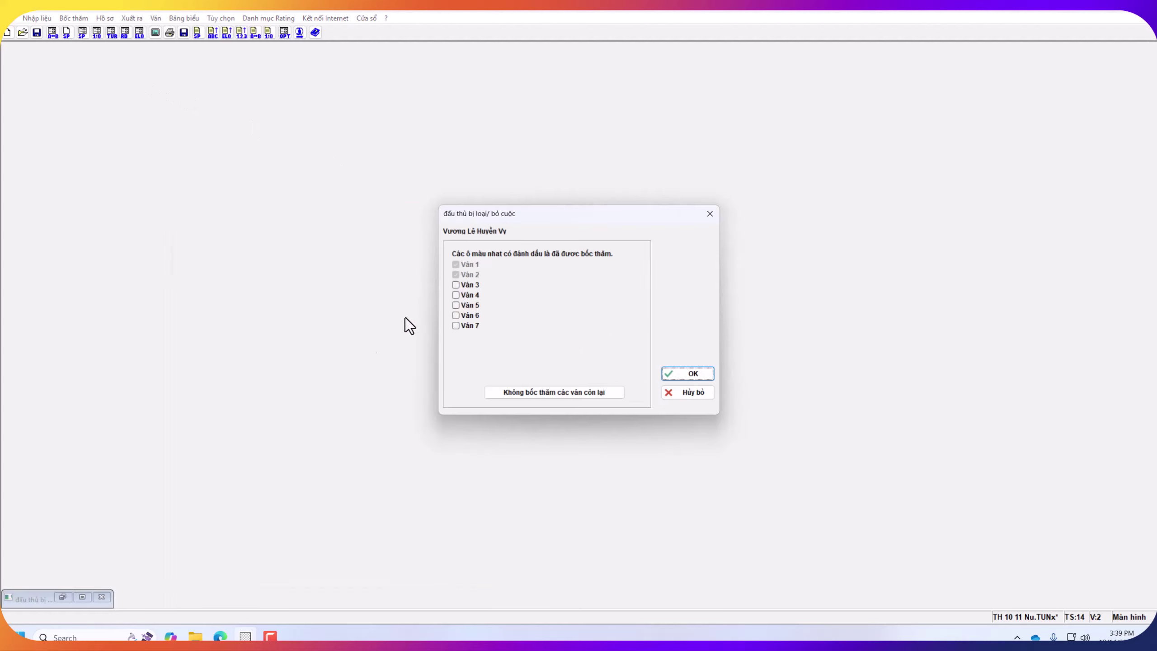
pyautogui.click(684, 375)
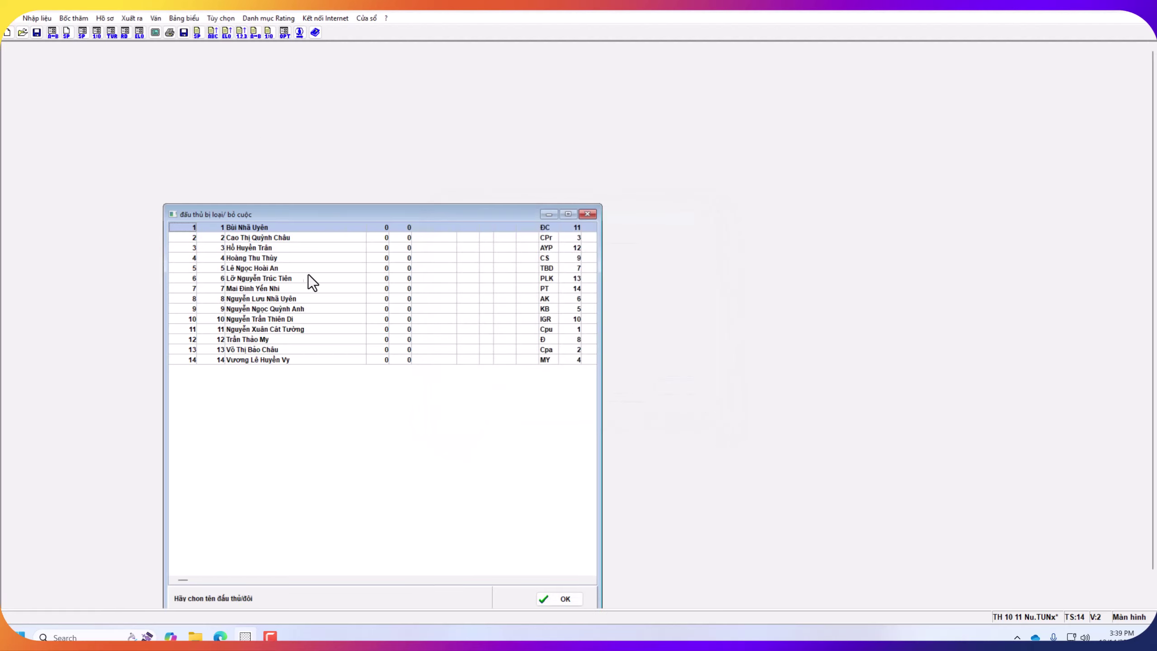
pyautogui.doubleClick(287, 329)
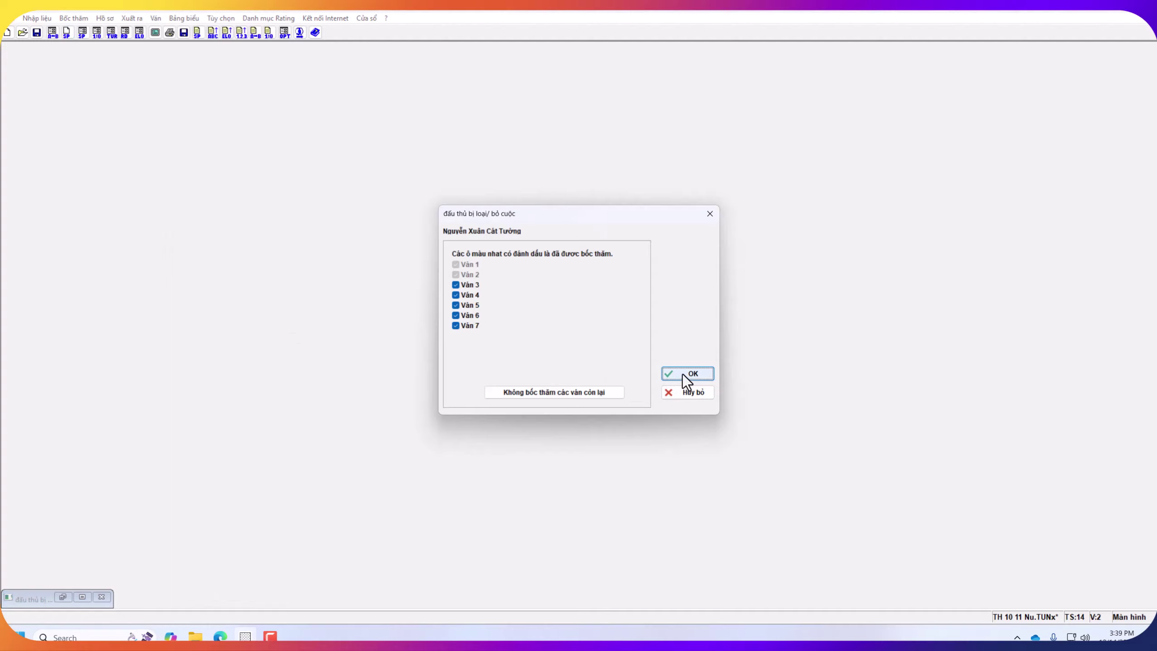
pyautogui.click(685, 375)
pyautogui.click(588, 214)
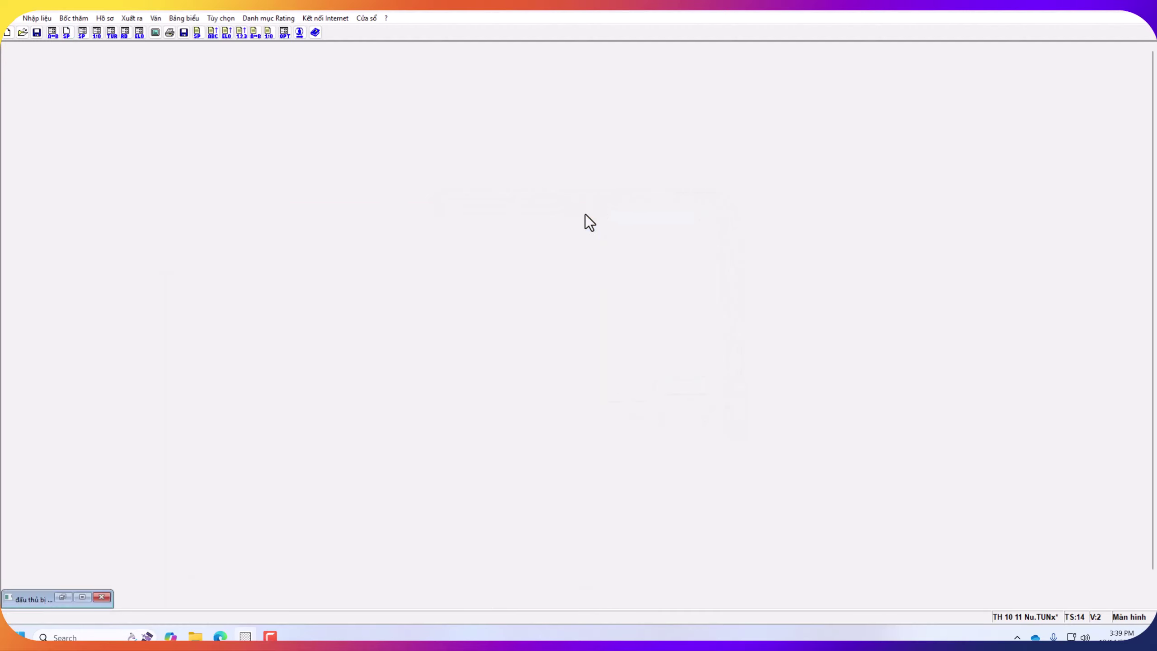
# Step: Draw the round 3 pairings with the FIDE (JaVaFo engine) method on chess-results.com and accept them
pyautogui.click(73, 18)
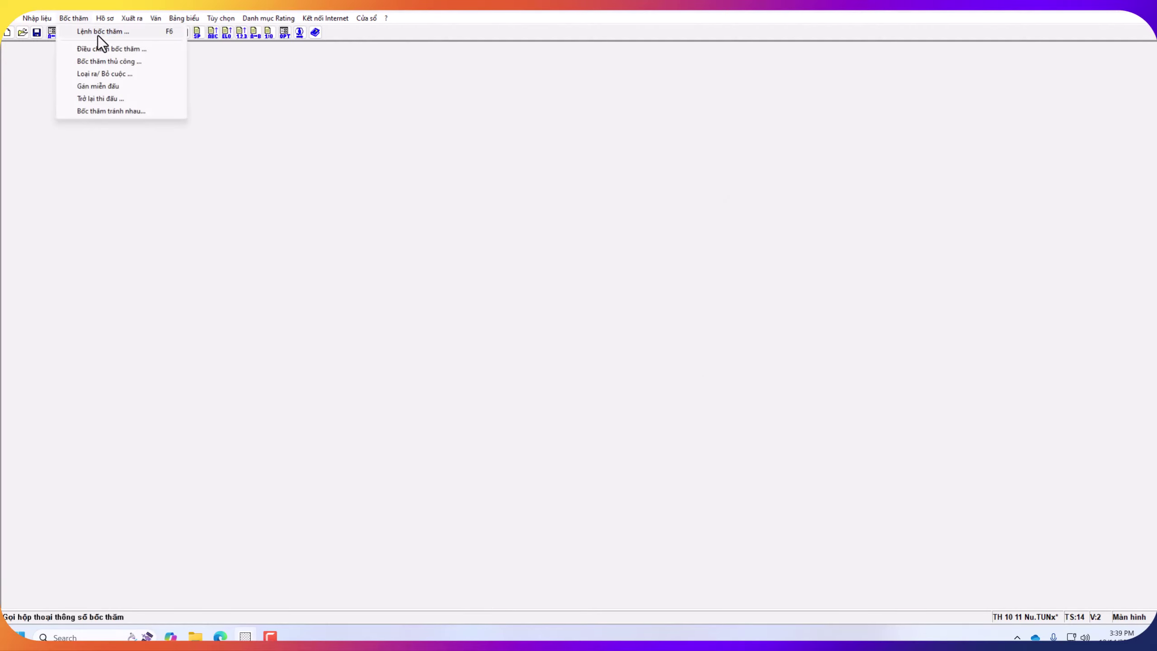
pyautogui.click(98, 33)
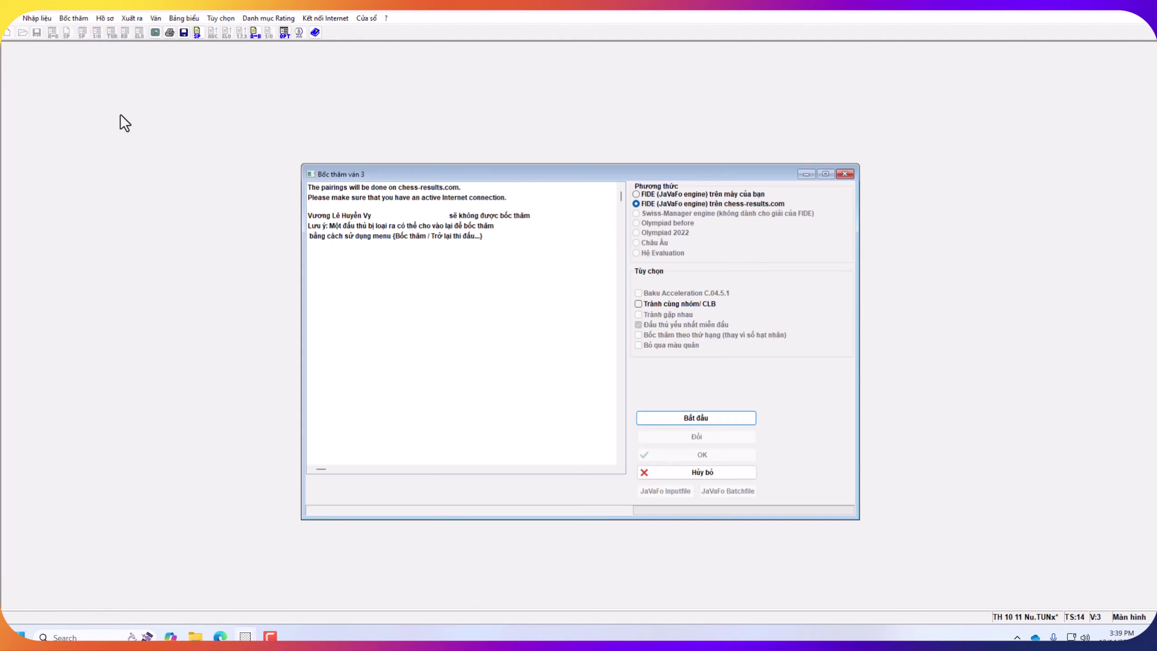
pyautogui.click(716, 420)
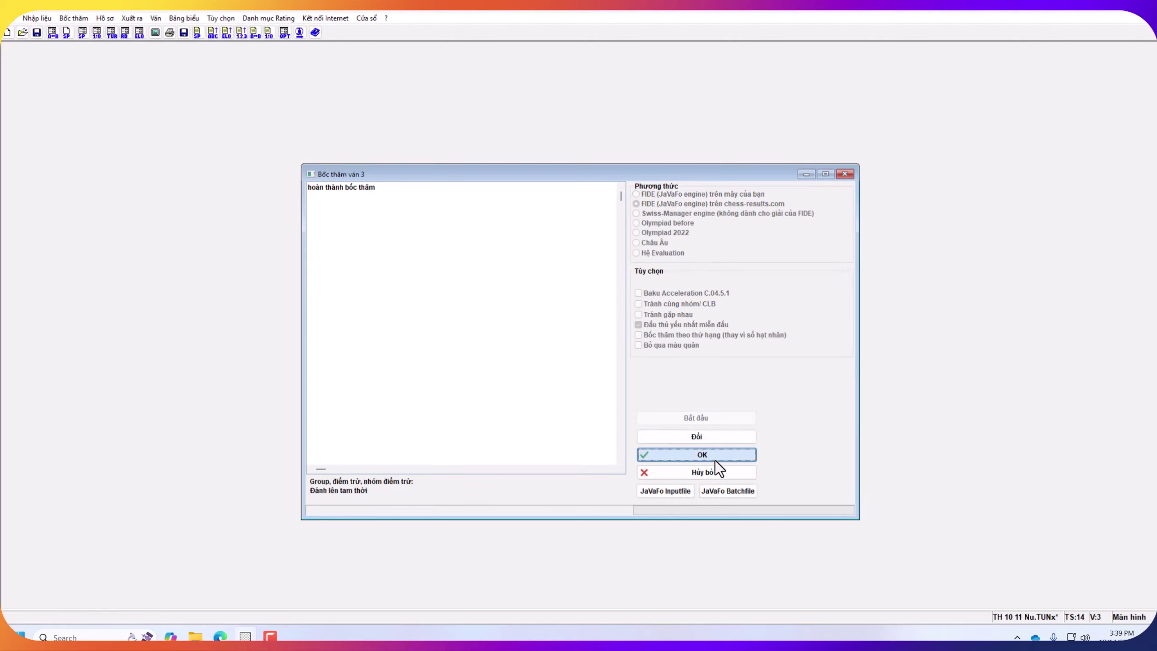
pyautogui.click(715, 458)
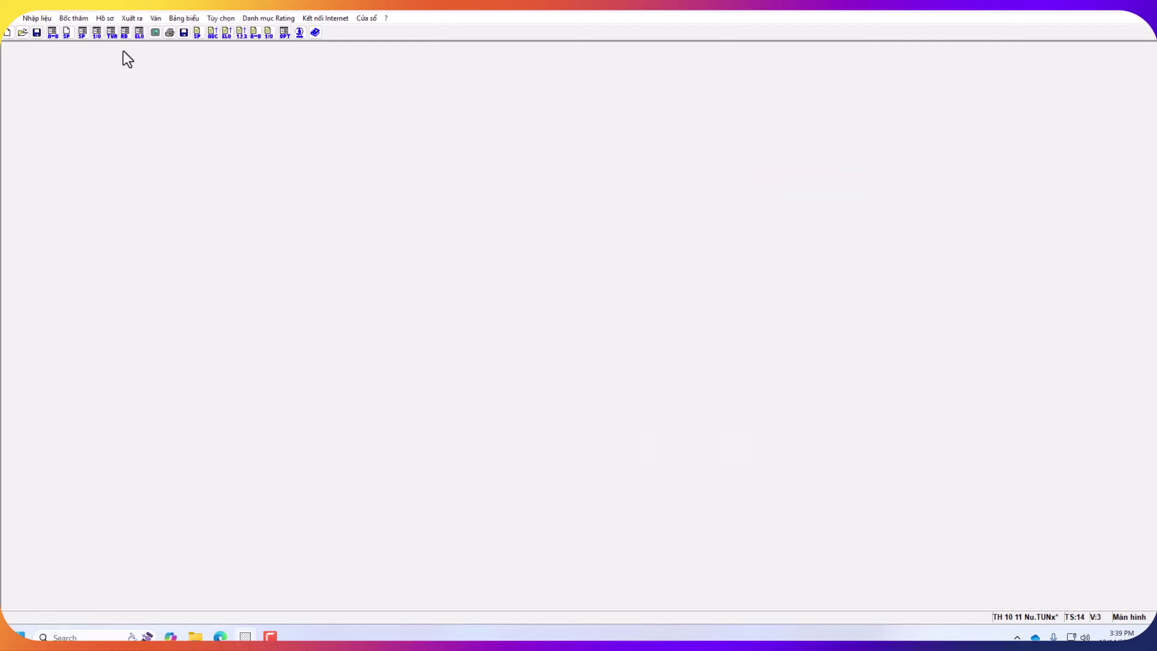
# Step: In the player list, append "(Bỏ cuộc)" to the first name of player number 14, and close the list
pyautogui.click(37, 18)
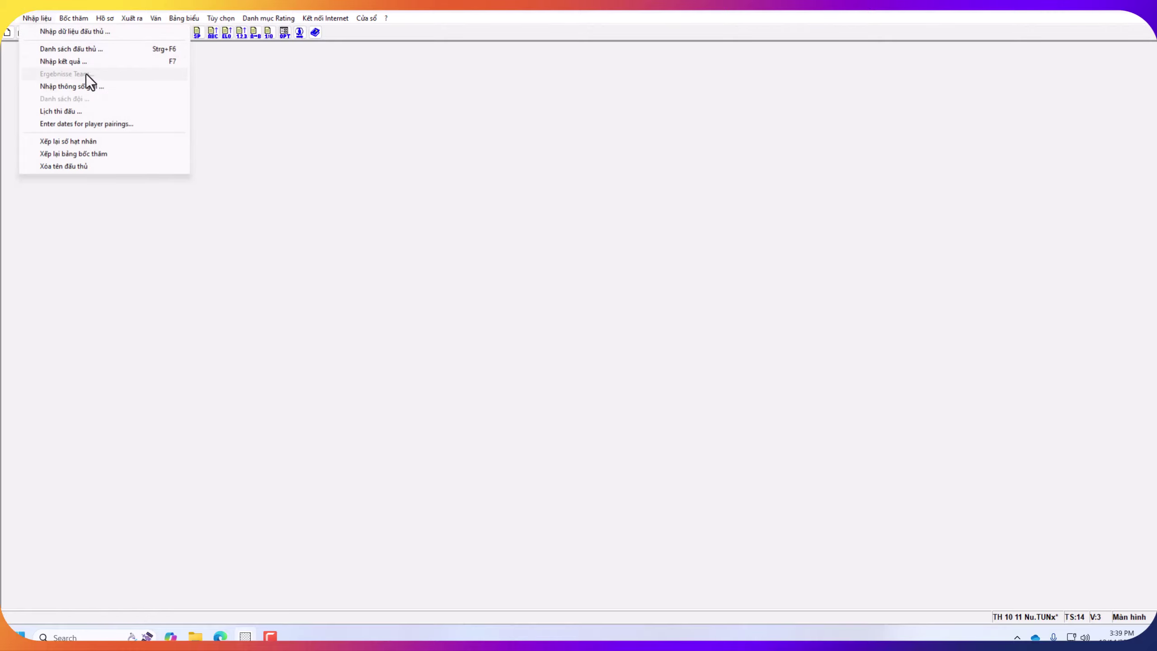
pyautogui.click(85, 48)
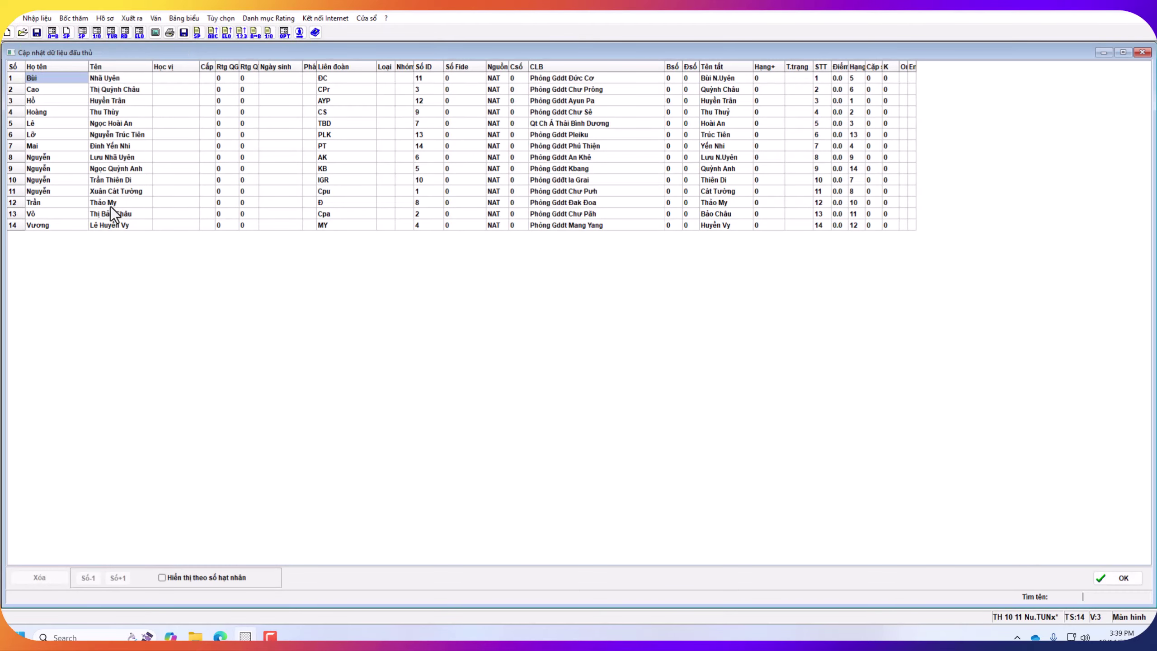
pyautogui.click(135, 226)
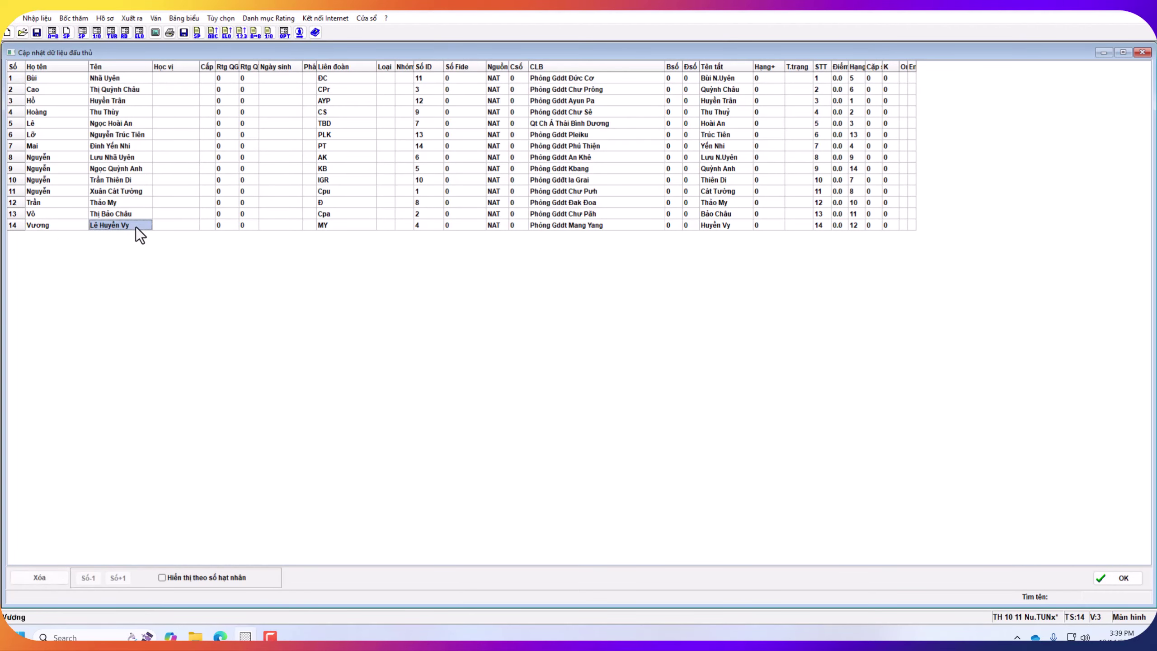
pyautogui.click(136, 226)
pyautogui.click(136, 226)
pyautogui.doubleClick(145, 226)
pyautogui.click(145, 226)
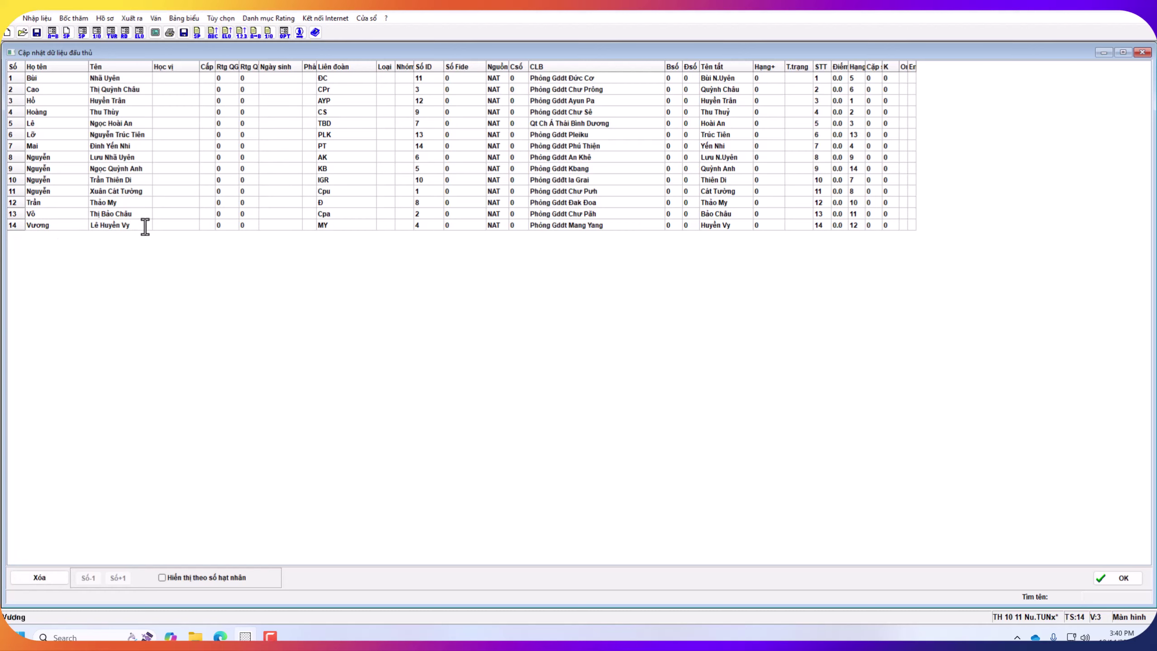
pyautogui.write('(')
pyautogui.write('Bo')
pyautogui.write(' cuối)')
pyautogui.press('Return')
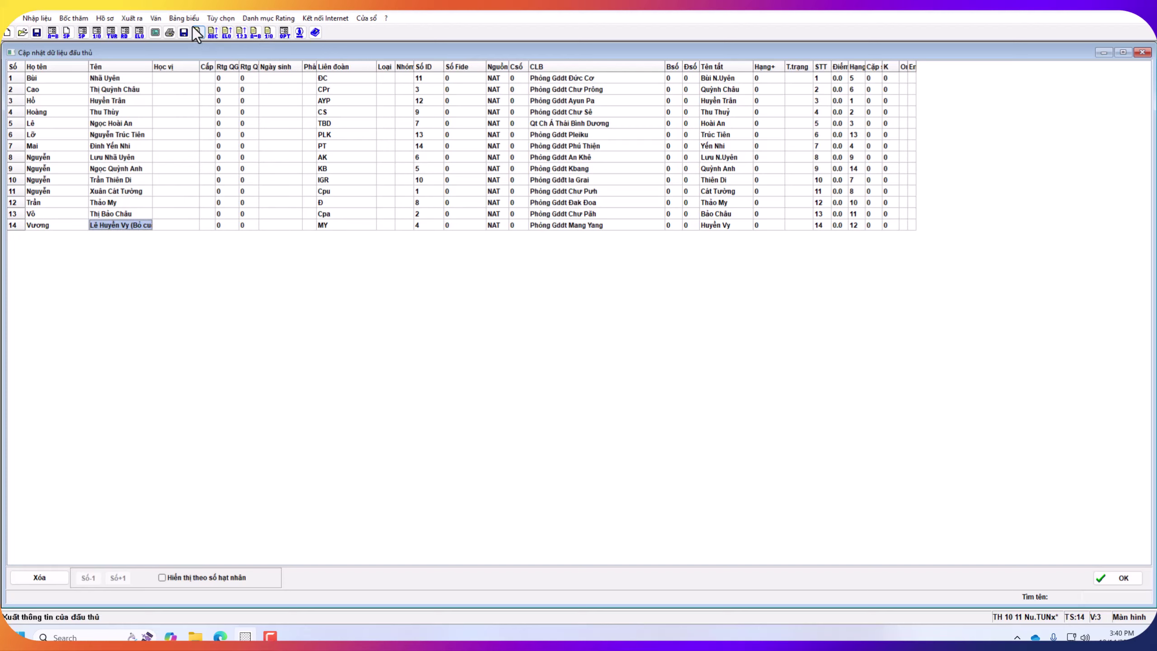
pyautogui.click(1142, 52)
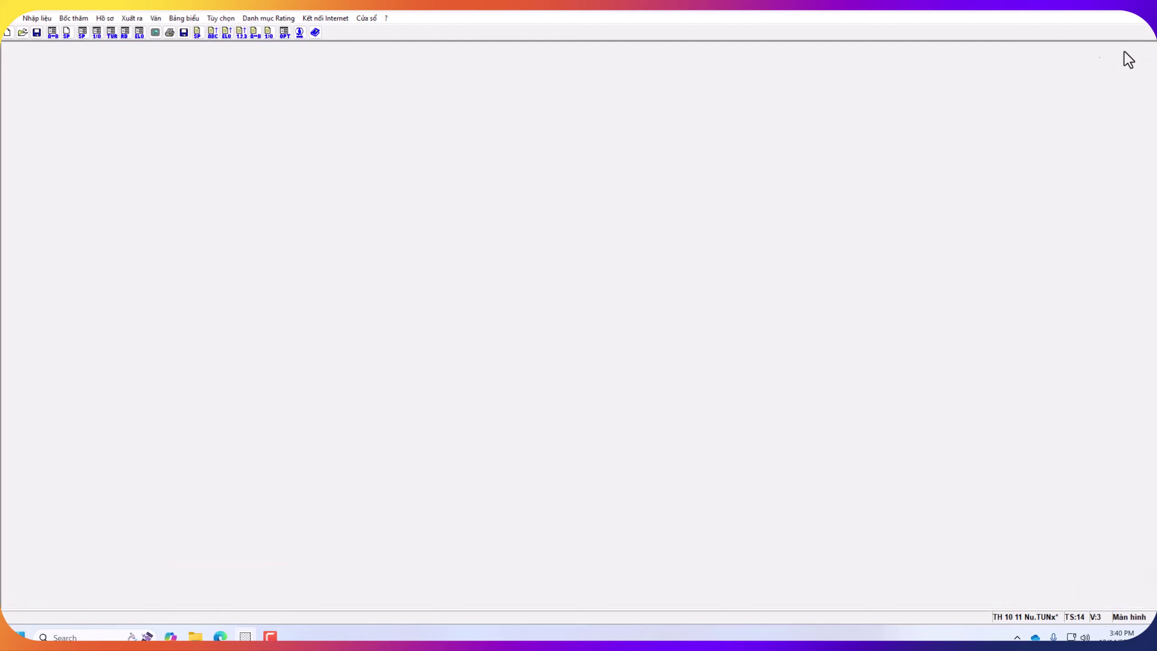
# Step: Review the round 3 pairing table, including how the withdrawn player is listed, and close it
pyautogui.click(186, 19)
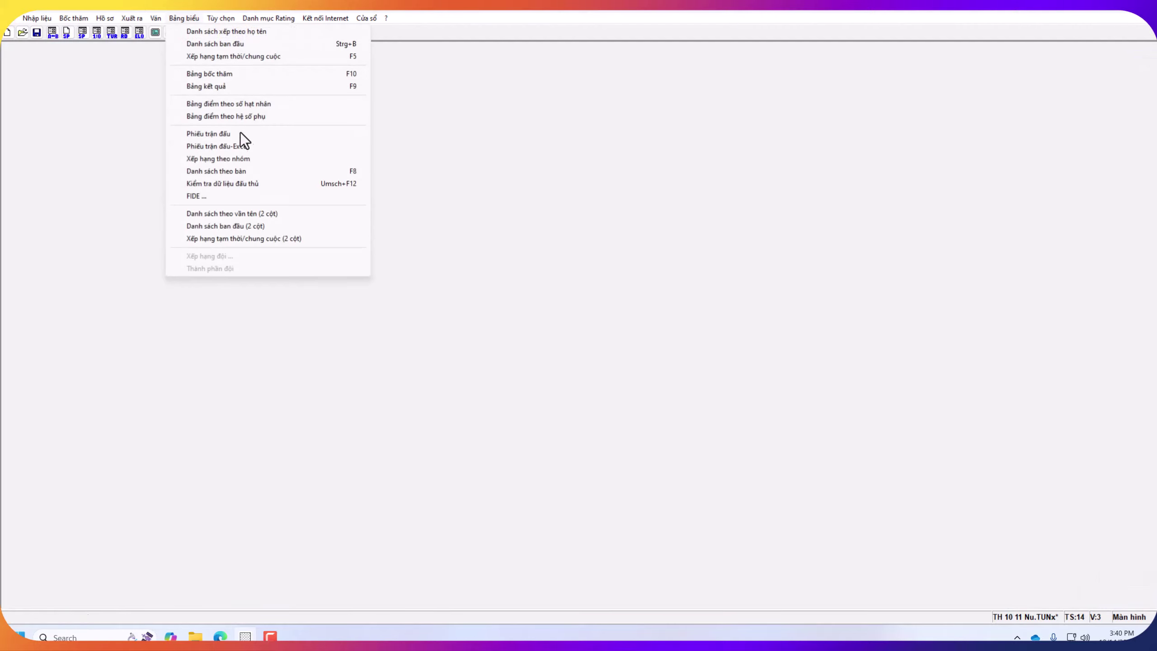
pyautogui.click(239, 75)
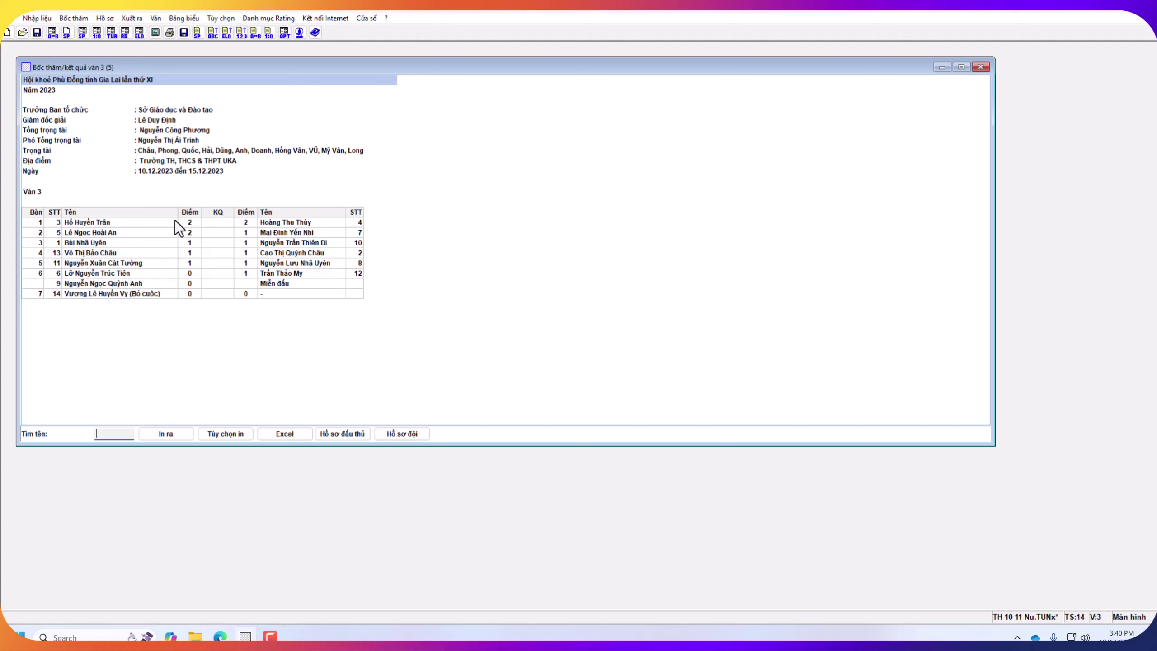
pyautogui.click(981, 67)
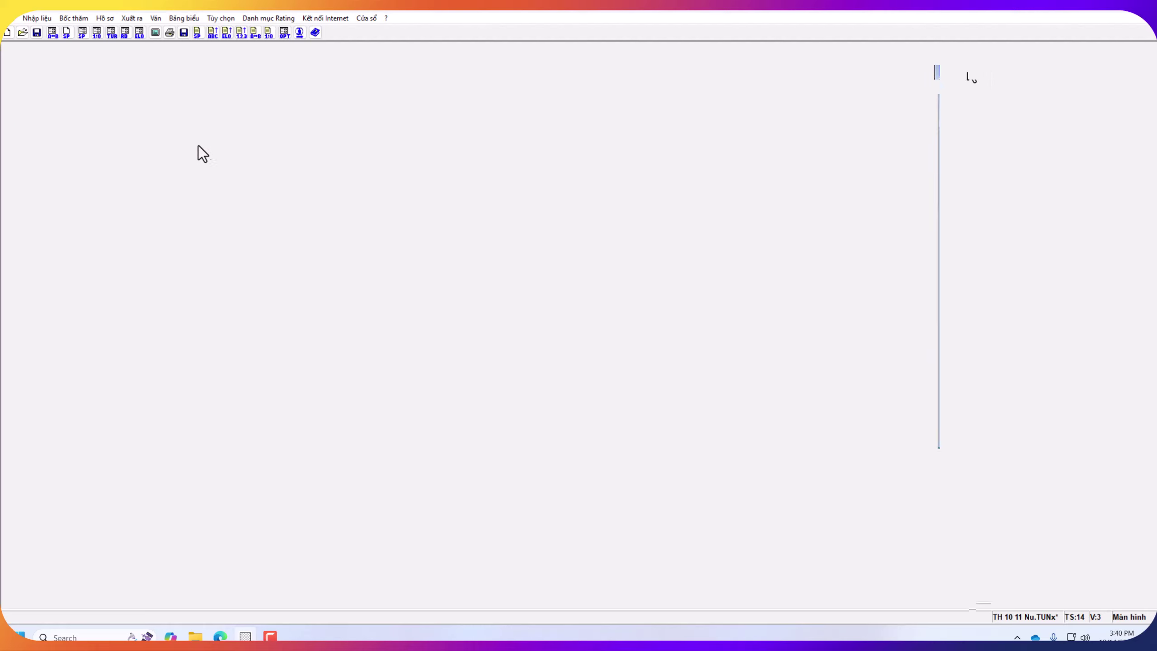
pyautogui.click(74, 19)
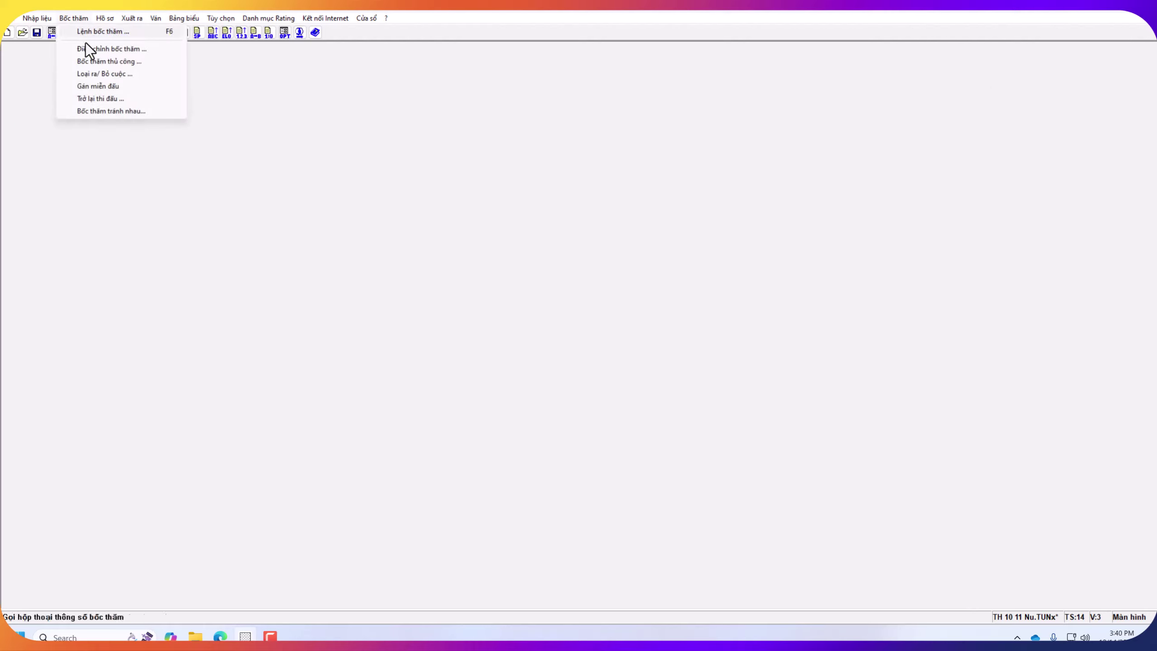
pyautogui.click(85, 113)
pyautogui.click(71, 20)
pyautogui.click(447, 171)
# Step: Display the score table by tie-break (Bảng điểm theo hệ số phụ) after round 3, despite missing results
pyautogui.click(195, 20)
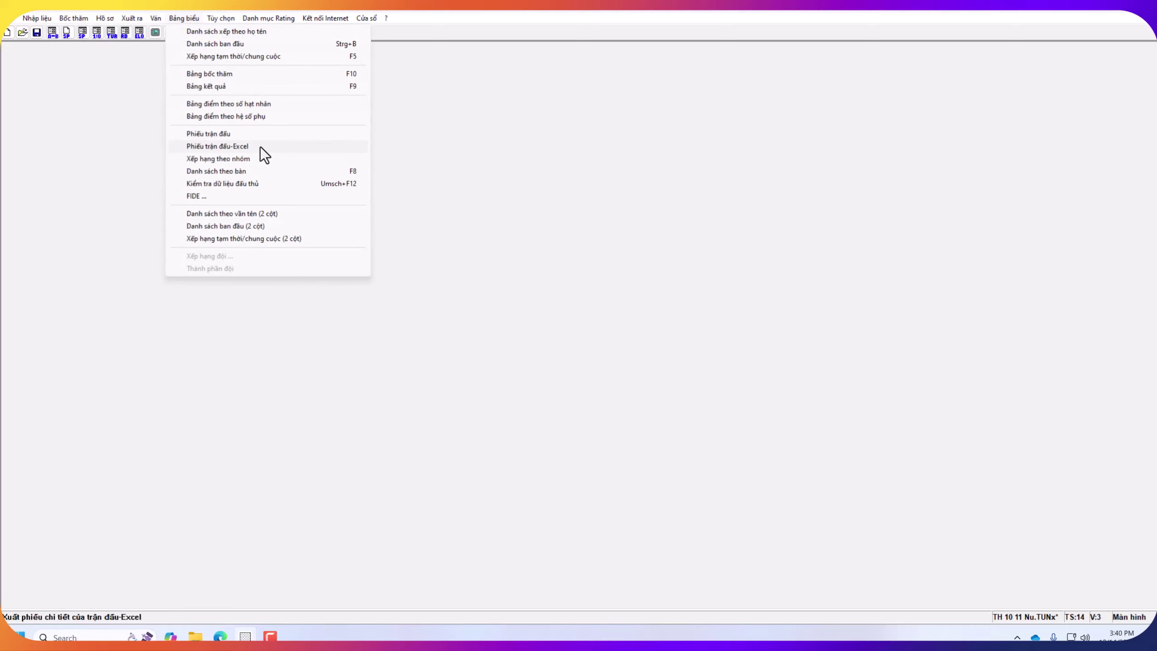
pyautogui.click(261, 115)
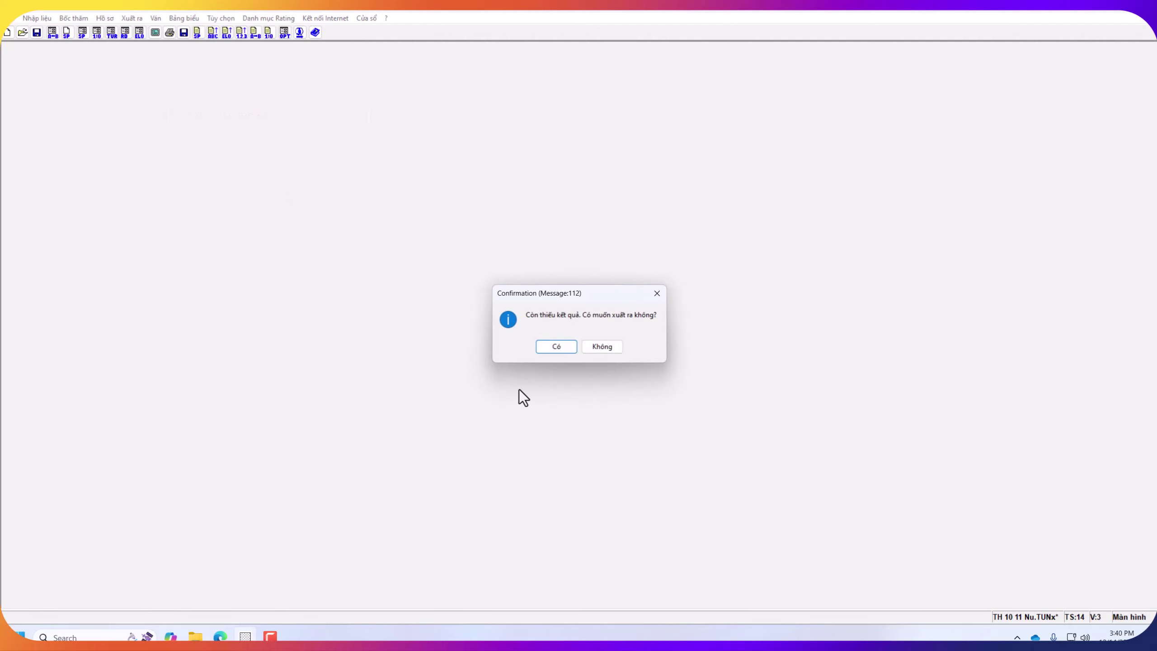
pyautogui.click(563, 353)
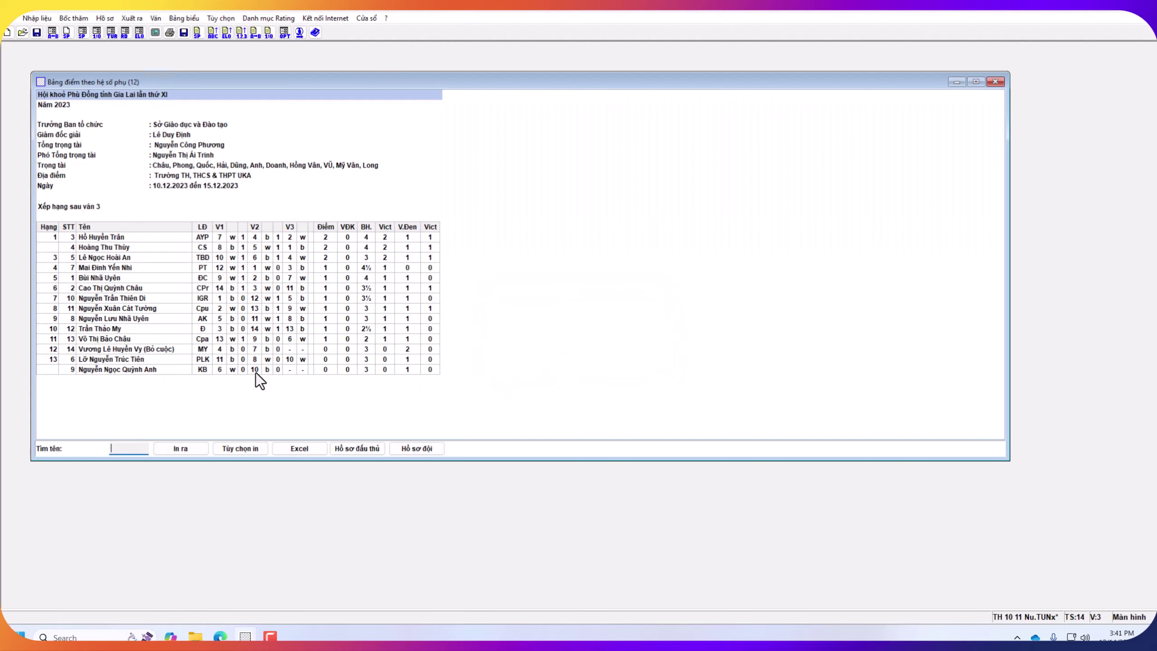